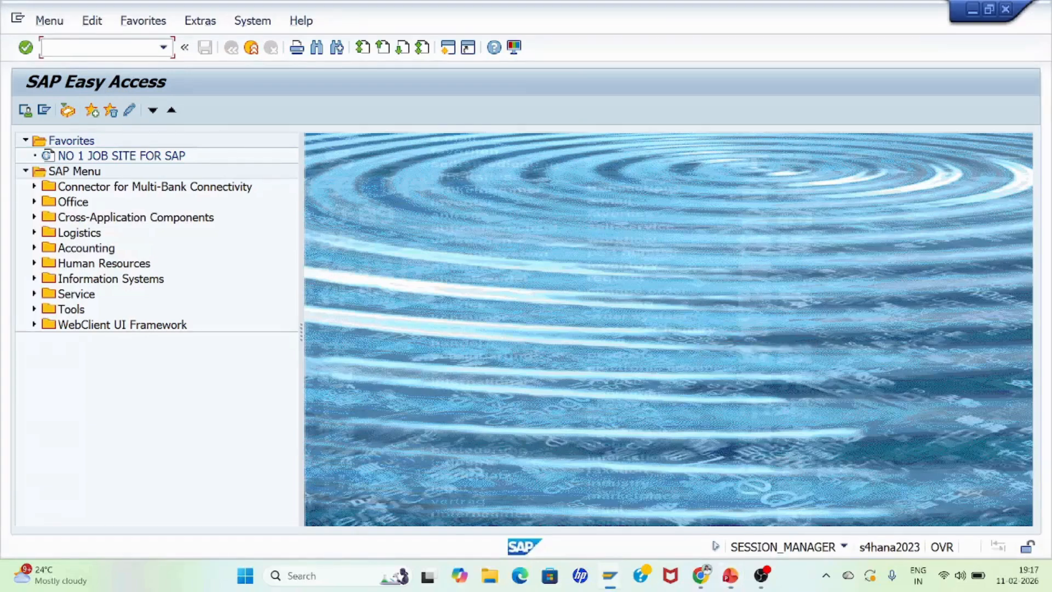
# Open the SAP Reference IMG through transaction spro and locate Define Field Status Variants under Financial Accounting Global Settings, Ledgers, Fields.
pyautogui.write('spro')
pyautogui.press('Return')
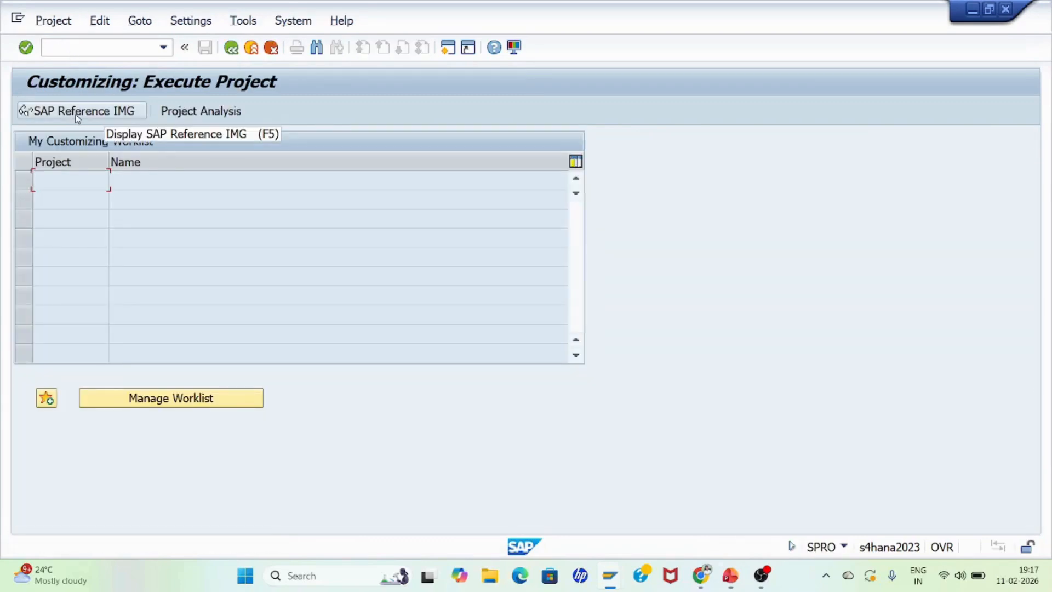
pyautogui.click(75, 114)
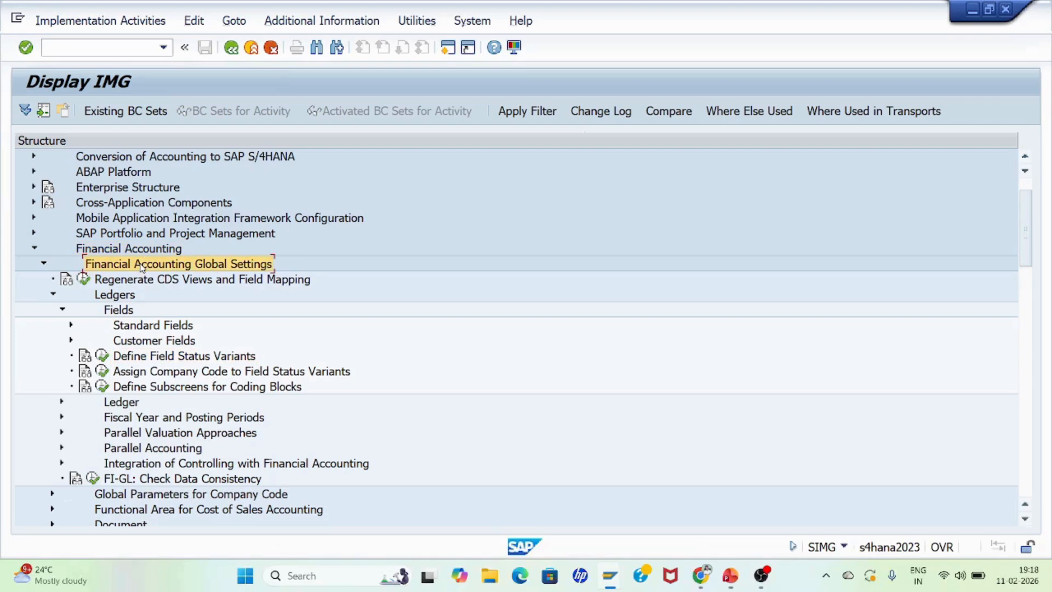
pyautogui.click(119, 297)
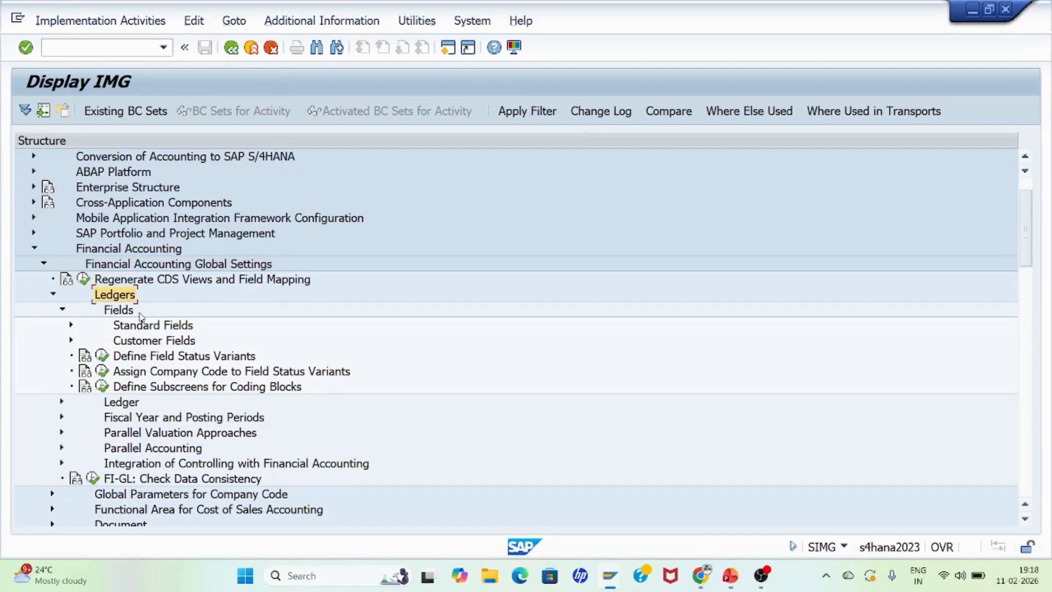
pyautogui.click(120, 311)
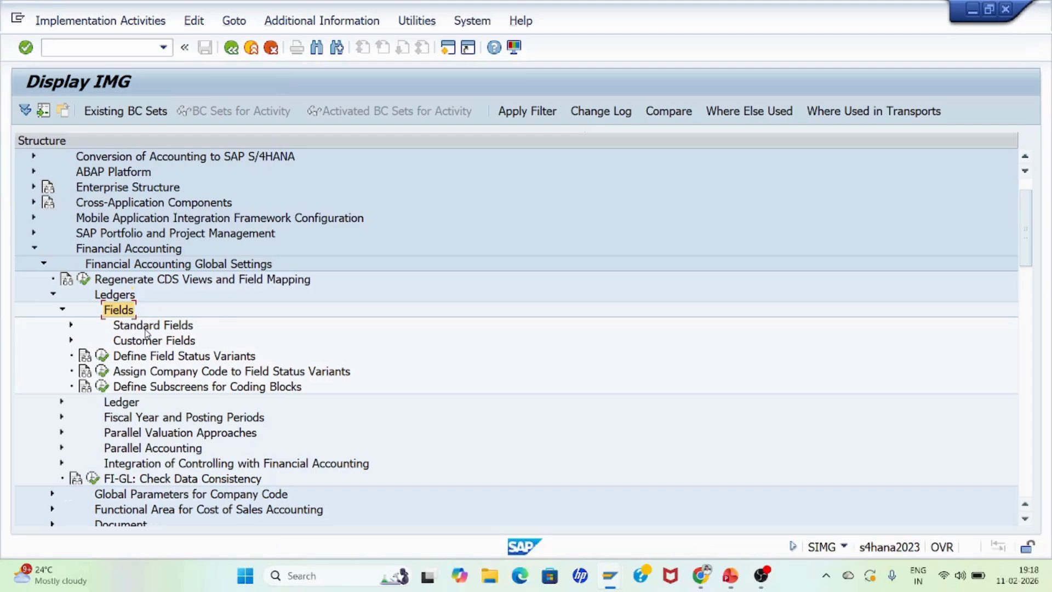
pyautogui.click(147, 357)
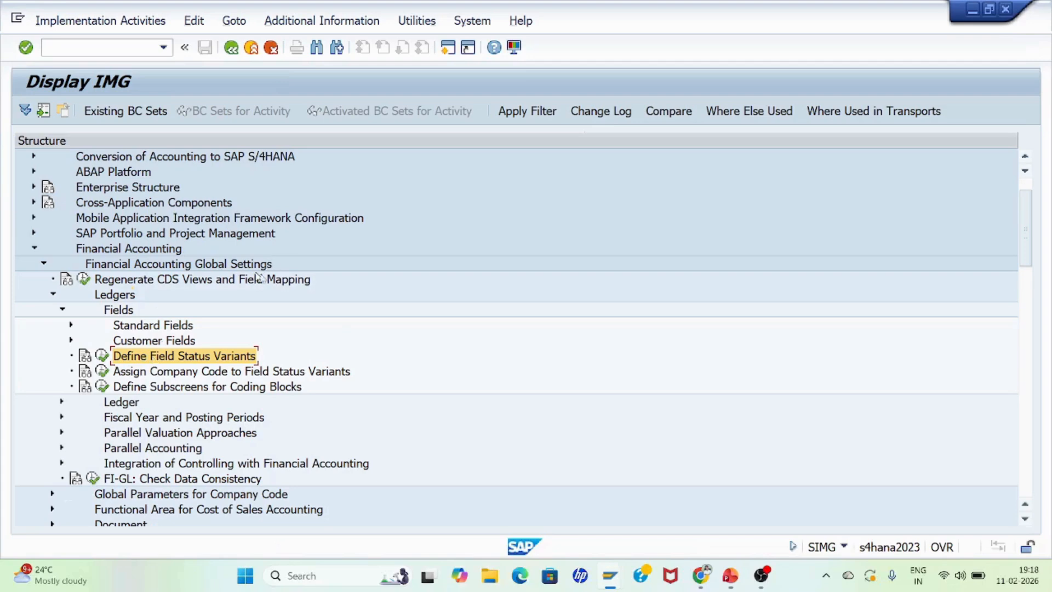
# Display the IMG activity keys as additional information in the structure and widen that column to fit its contents.
pyautogui.click(367, 25)
pyautogui.moveTo(402, 46)
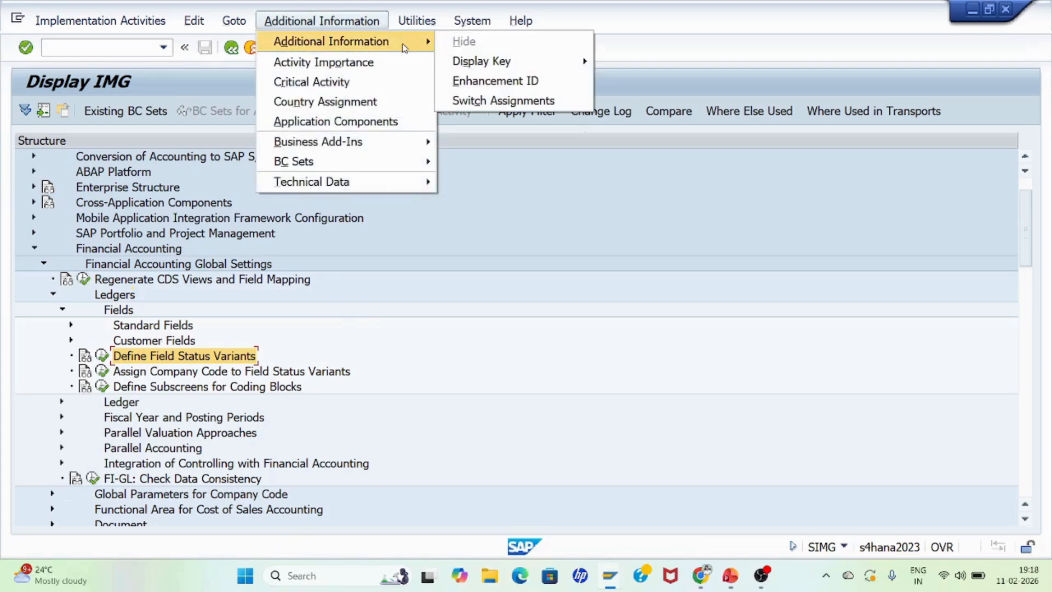
pyautogui.moveTo(542, 61)
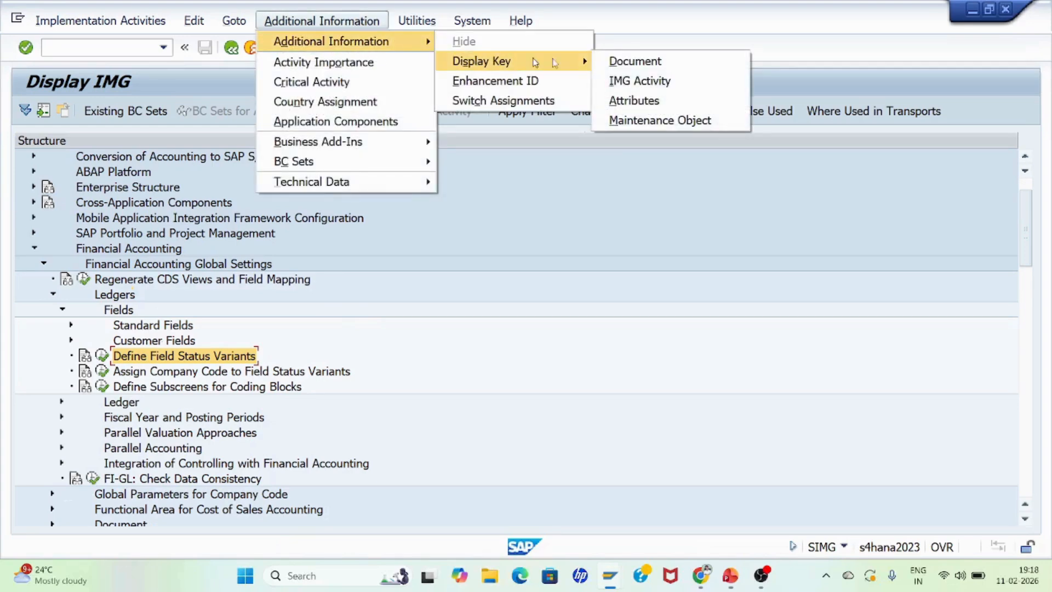
pyautogui.click(639, 83)
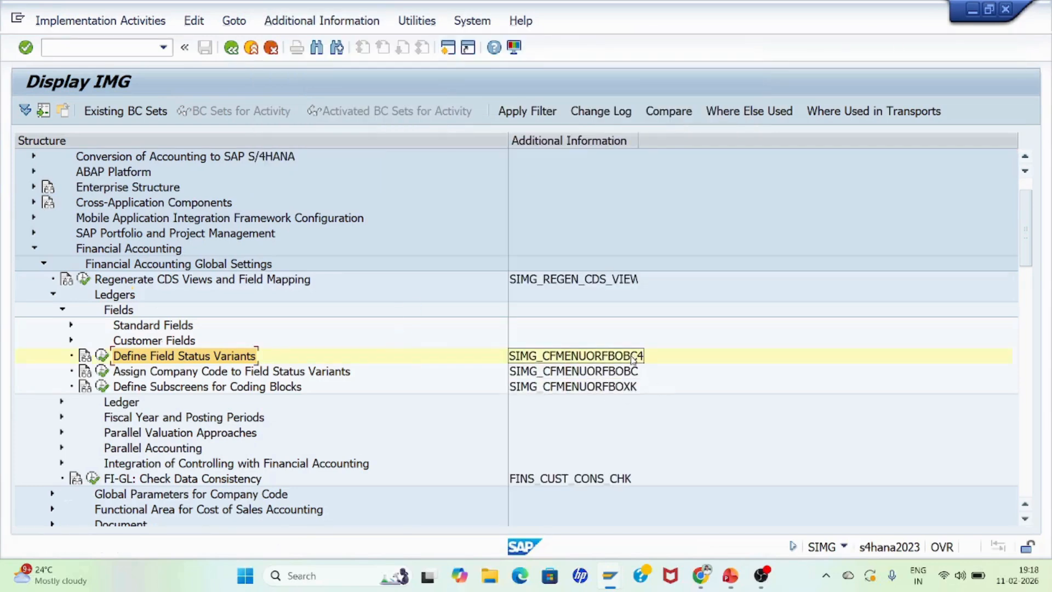
pyautogui.doubleClick(638, 141)
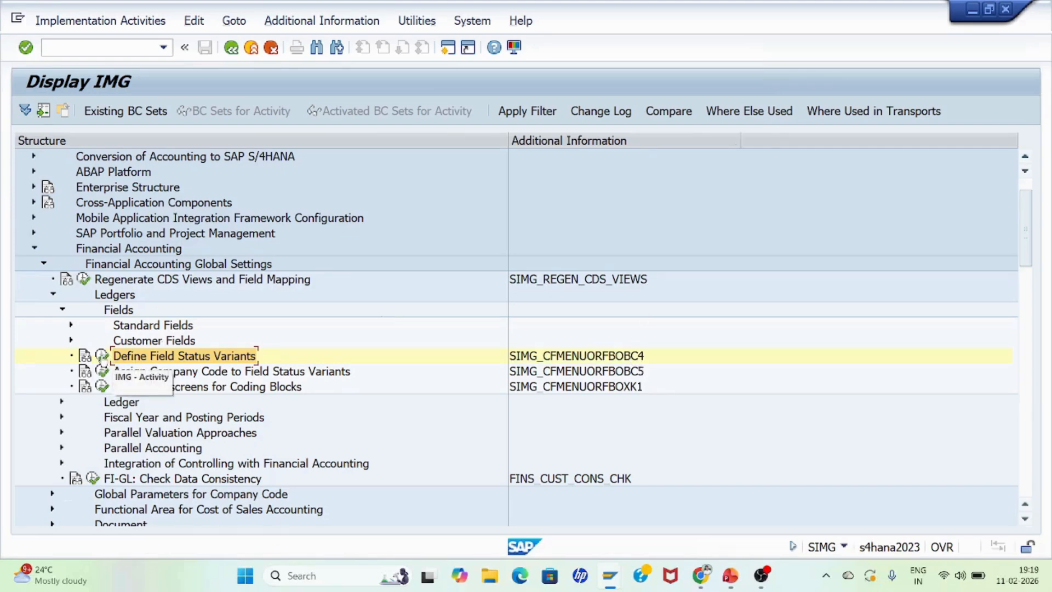
# Execute Define Field Status Variants and start a copy of variant 0001, SAP Standadrd-FSV.
pyautogui.click(102, 357)
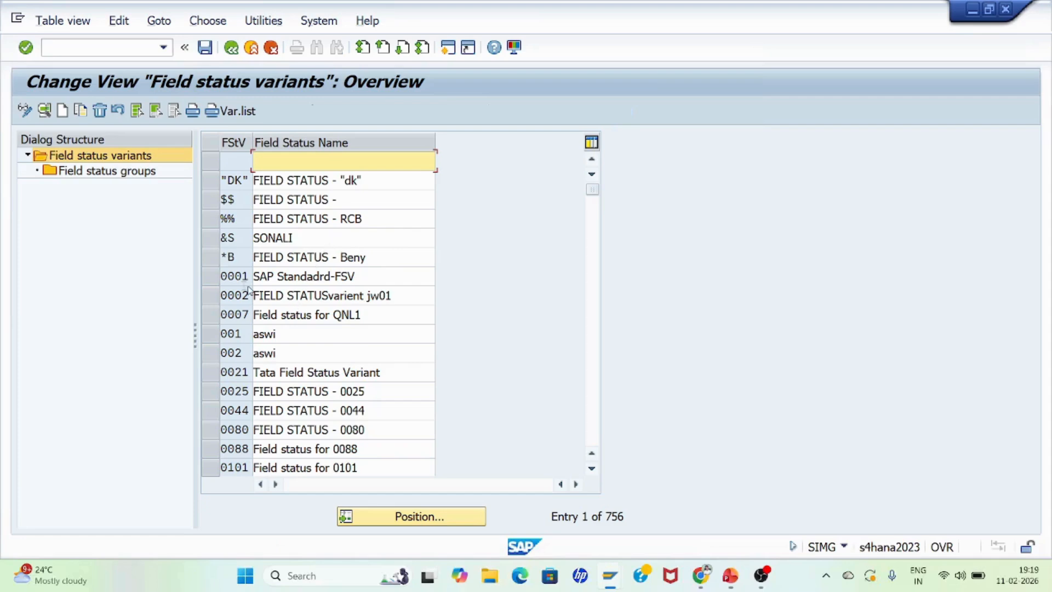
pyautogui.click(213, 280)
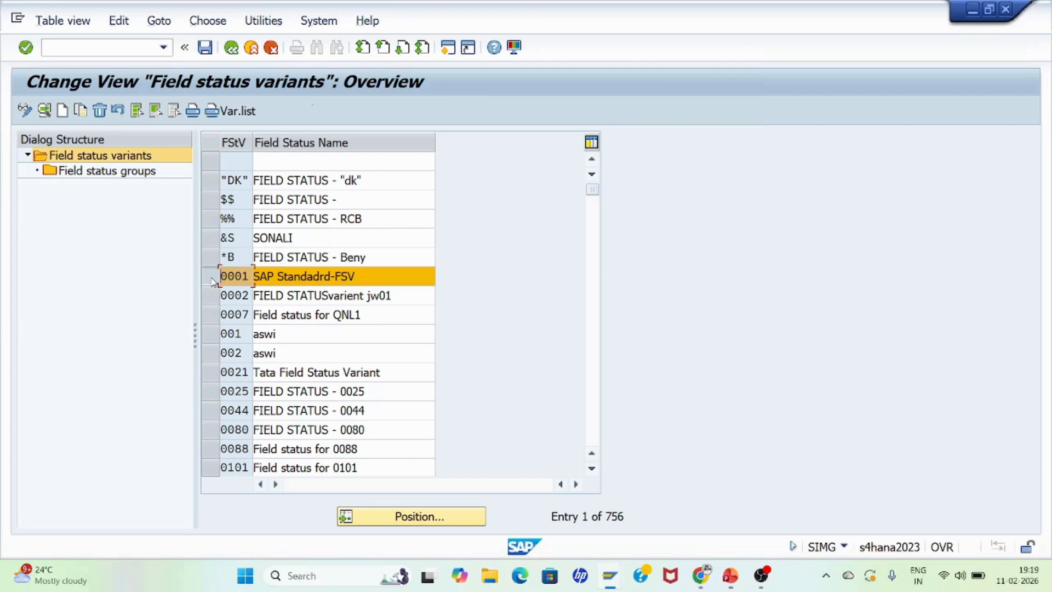
pyautogui.click(211, 279)
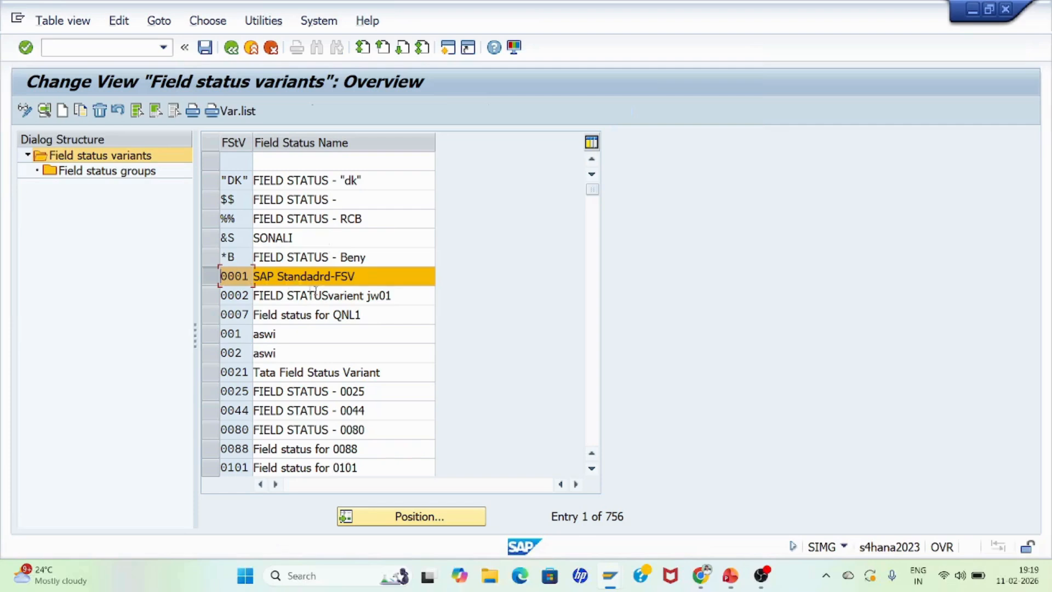
pyautogui.click(81, 112)
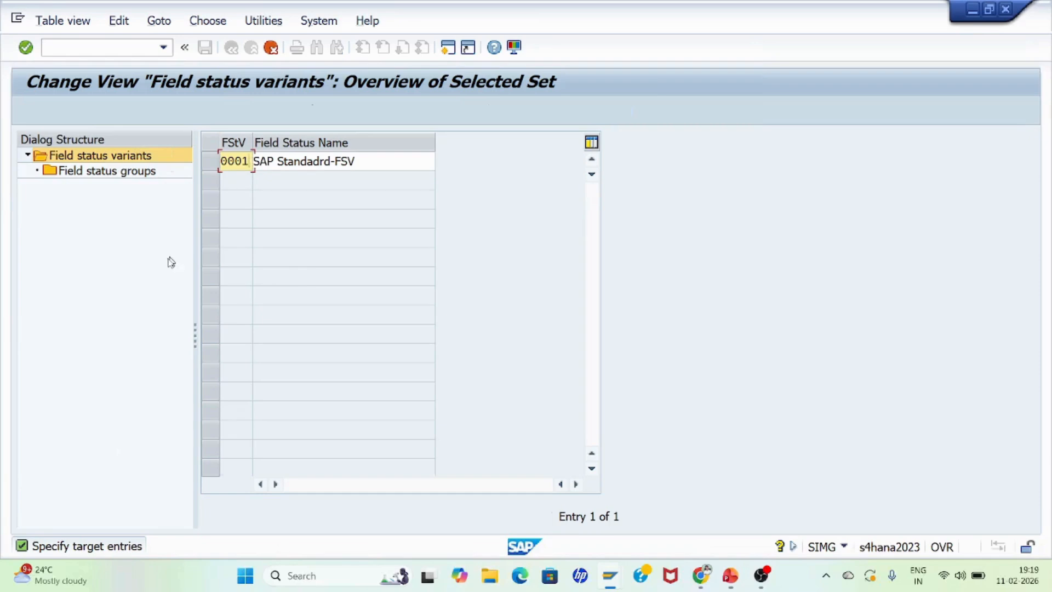
# Set the copied variant's key to JFSV and its field status name to SAP Standadrd-FSV-JB01_02.
pyautogui.press('BackSpace')
pyautogui.press('BackSpace')
pyautogui.press('BackSpace')
pyautogui.press('BackSpace')
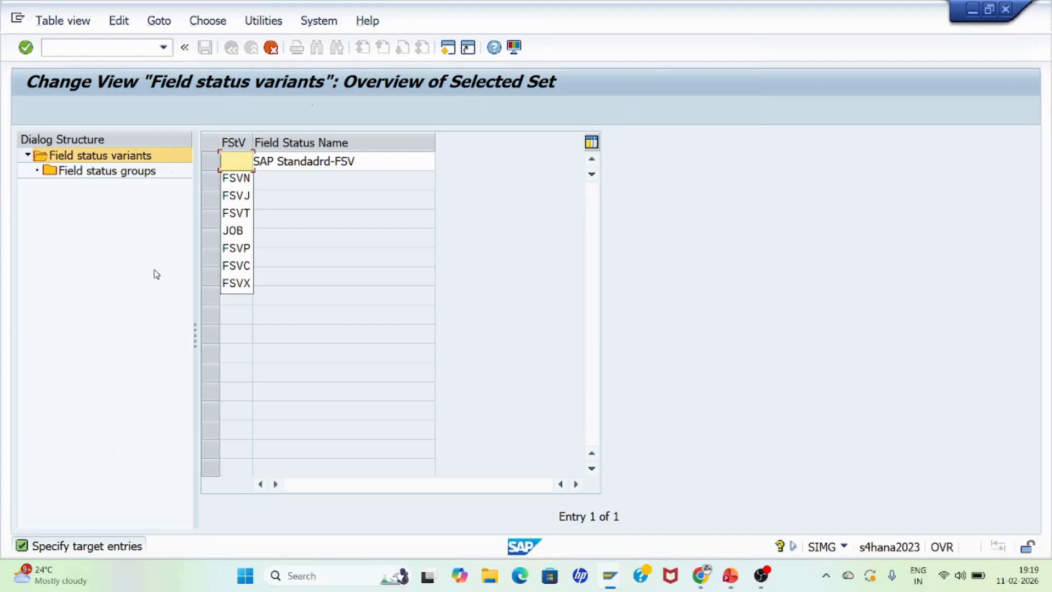
pyautogui.write('J')
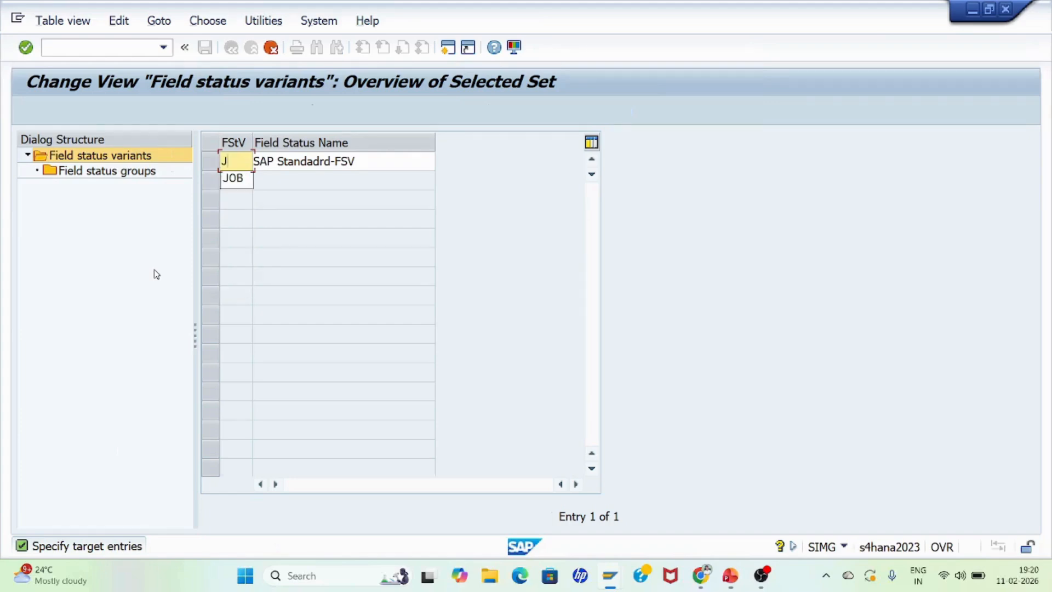
pyautogui.write('F')
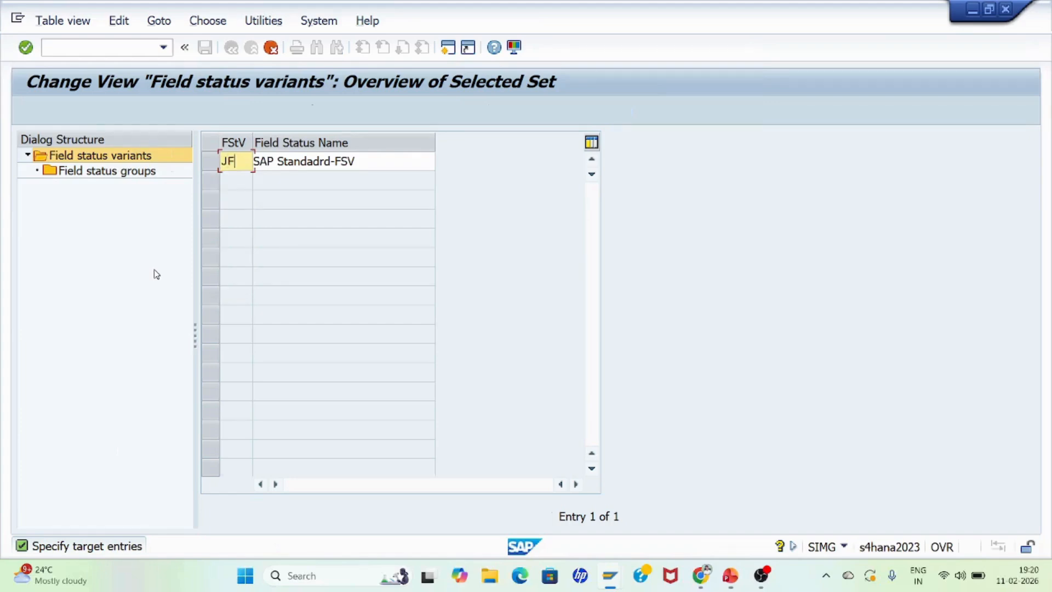
pyautogui.write('SV')
pyautogui.press('Tab')
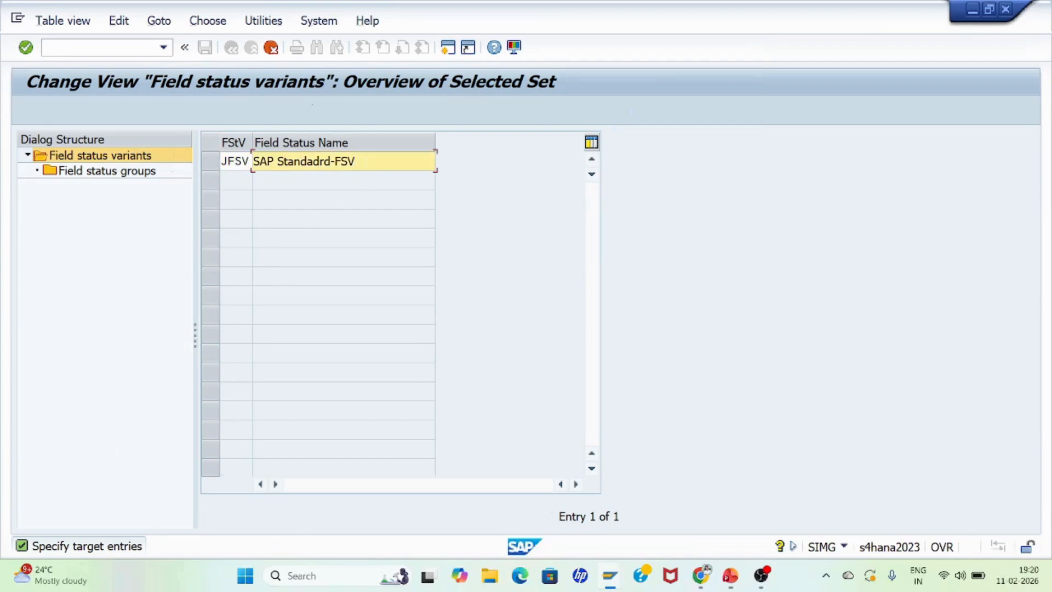
pyautogui.write('-JB')
pyautogui.write('01_ 02')
pyautogui.press('Return')
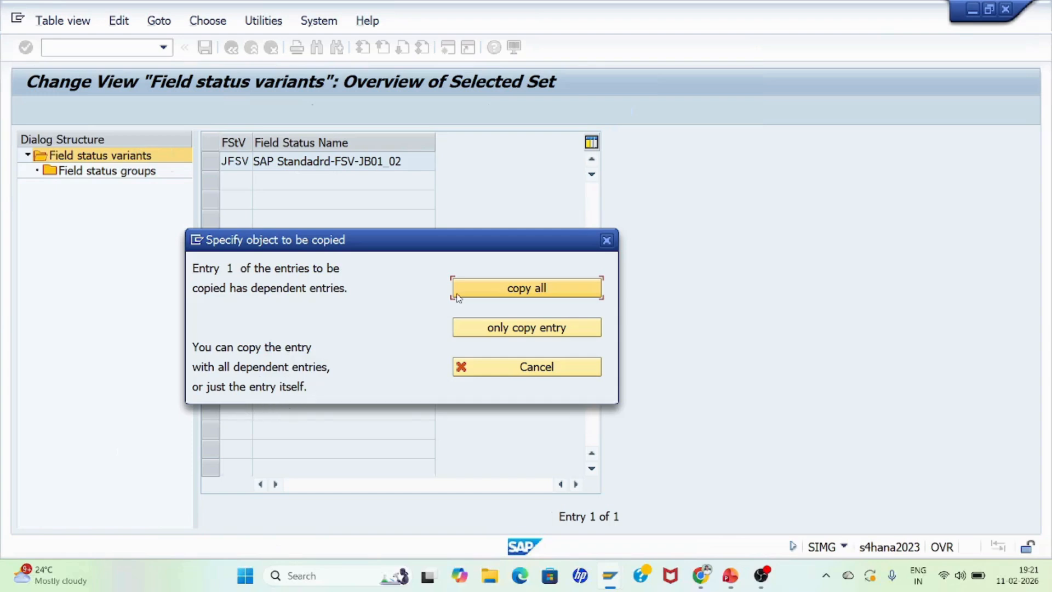
# Copy the variant together with all its dependent entries and acknowledge the copy information.
pyautogui.click(525, 294)
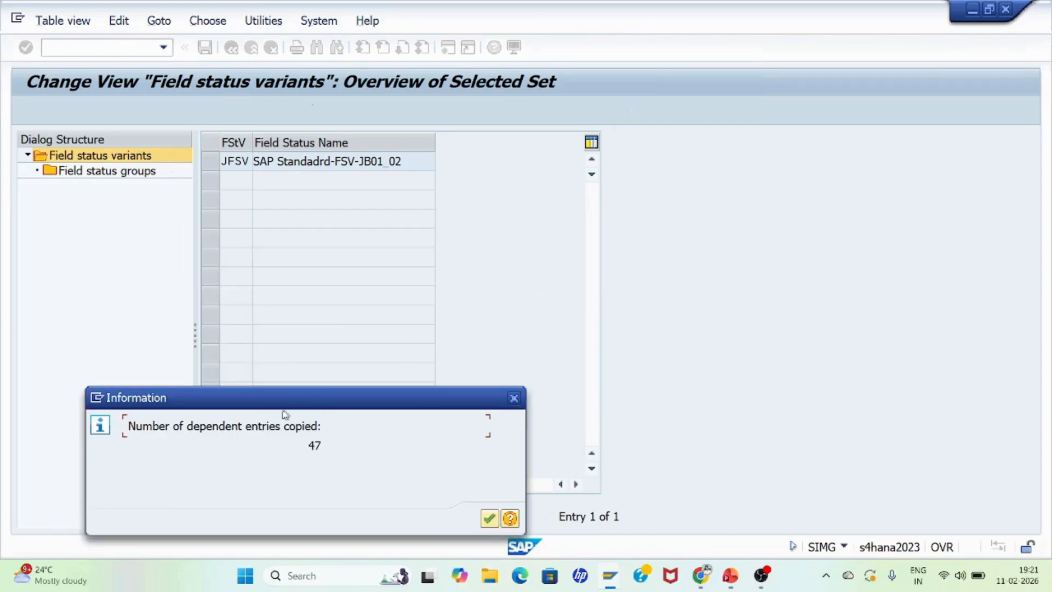
pyautogui.moveTo(282, 402); pyautogui.dragTo(360, 252)
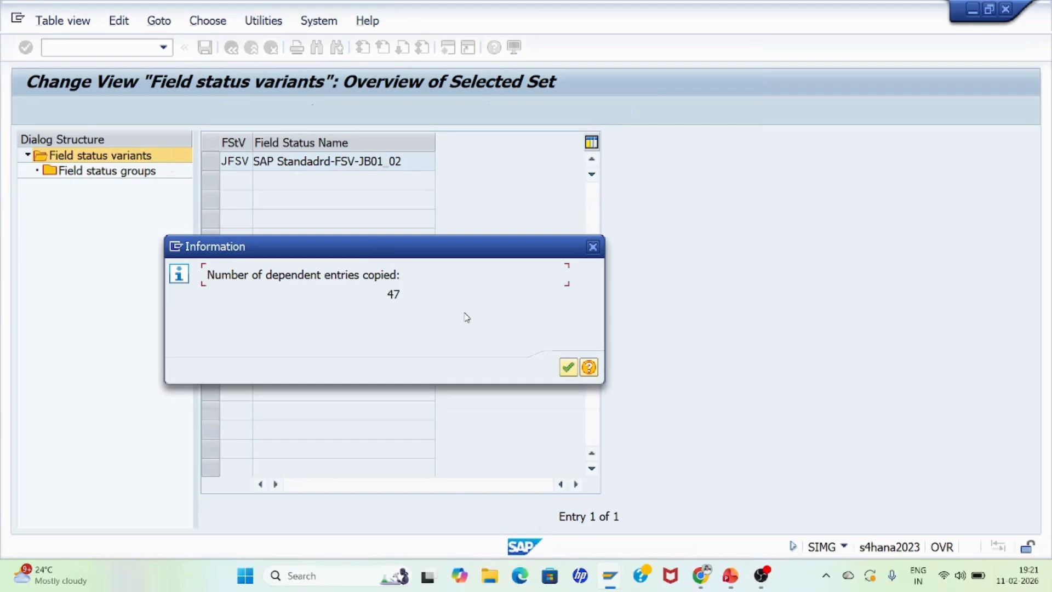
pyautogui.click(568, 368)
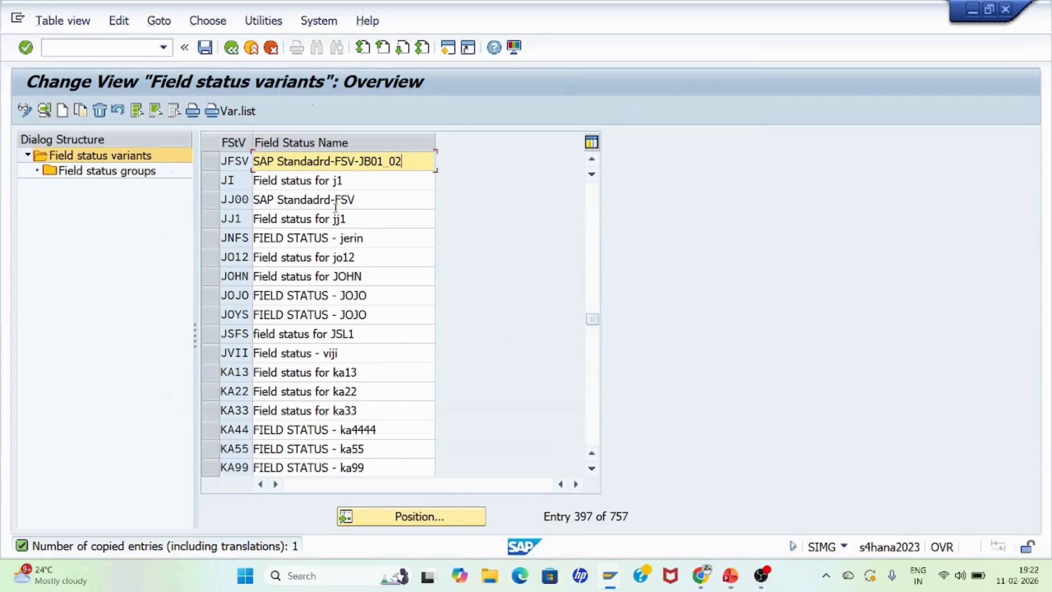
# Save the new JFSV variant to the customizing request described as FI_Company name_JB3001.
pyautogui.click(206, 49)
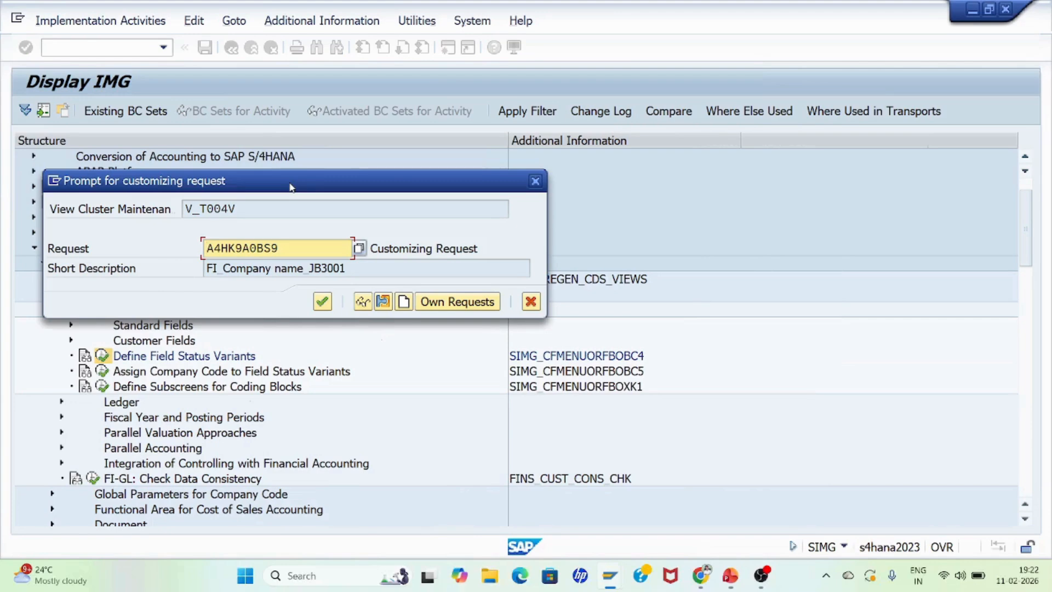
pyautogui.moveTo(291, 187); pyautogui.dragTo(634, 214)
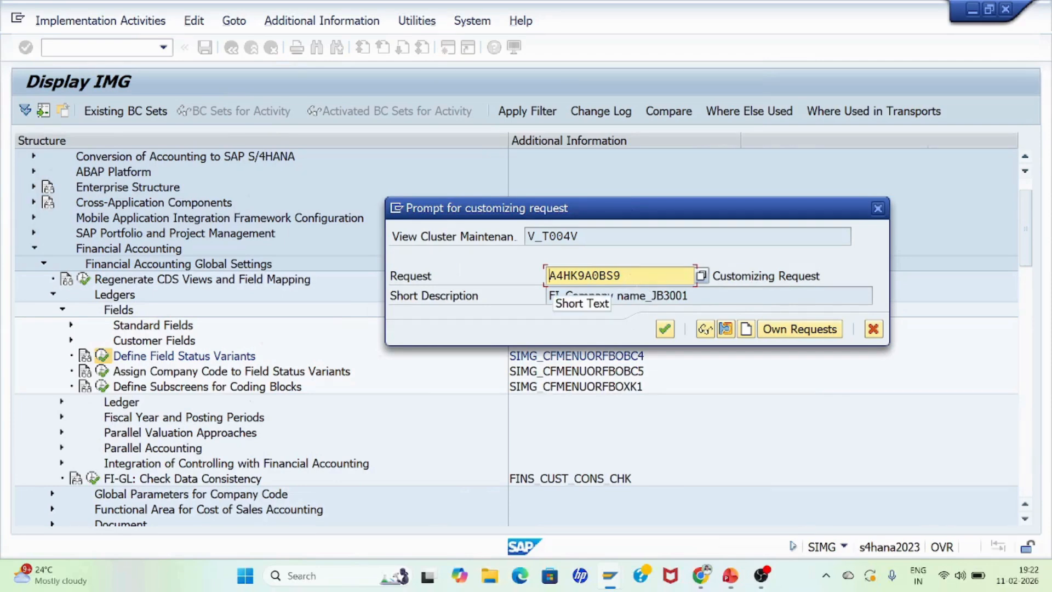
pyautogui.click(664, 330)
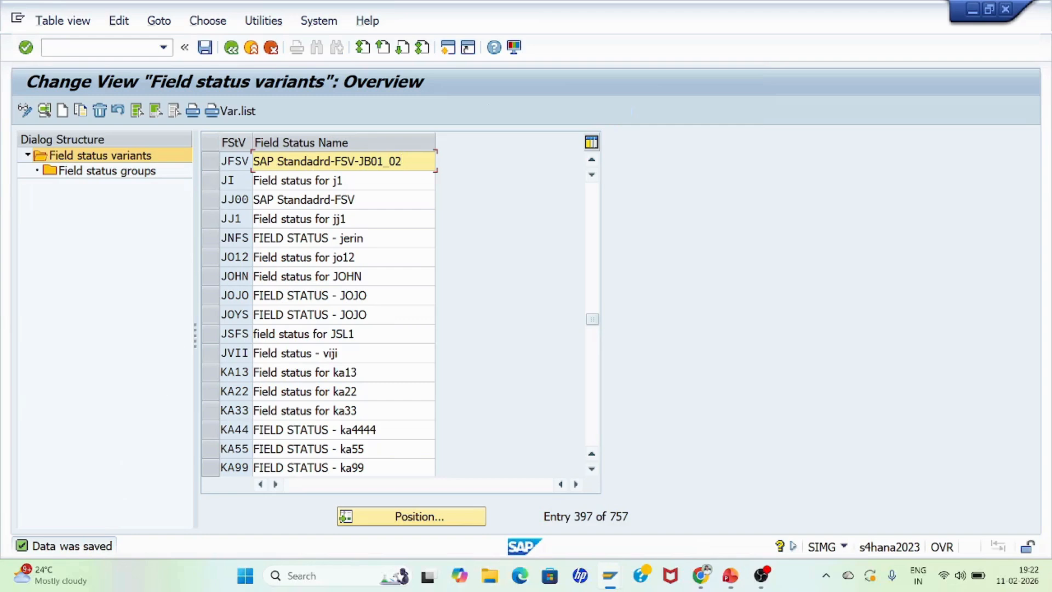
pyautogui.click(206, 49)
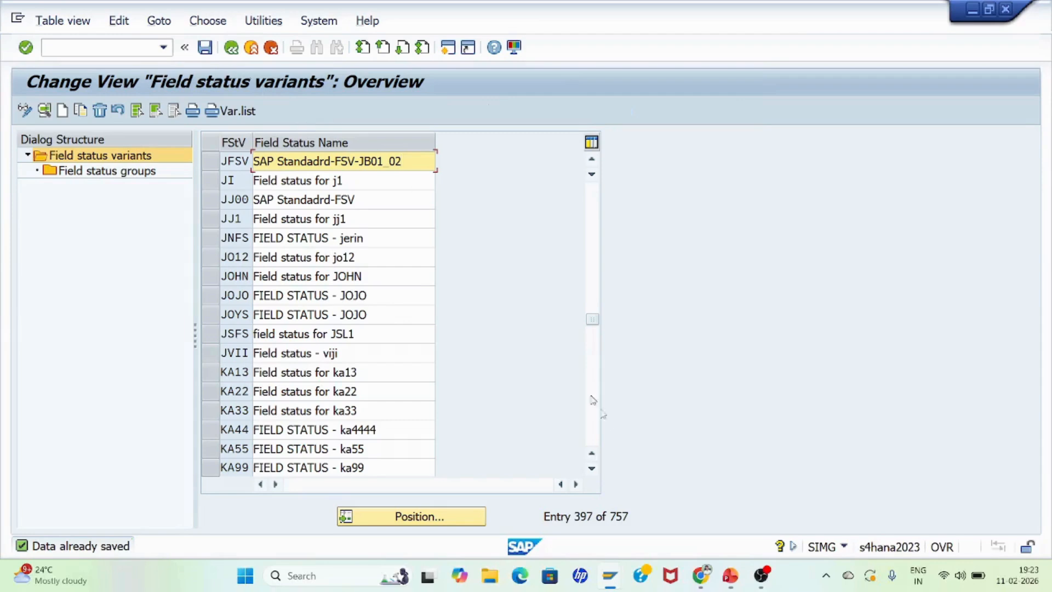
# Switch to the PowerPoint presentation to check the field status variant tasks on slide 5, and return to the SAP field status variants window.
pyautogui.click(732, 575)
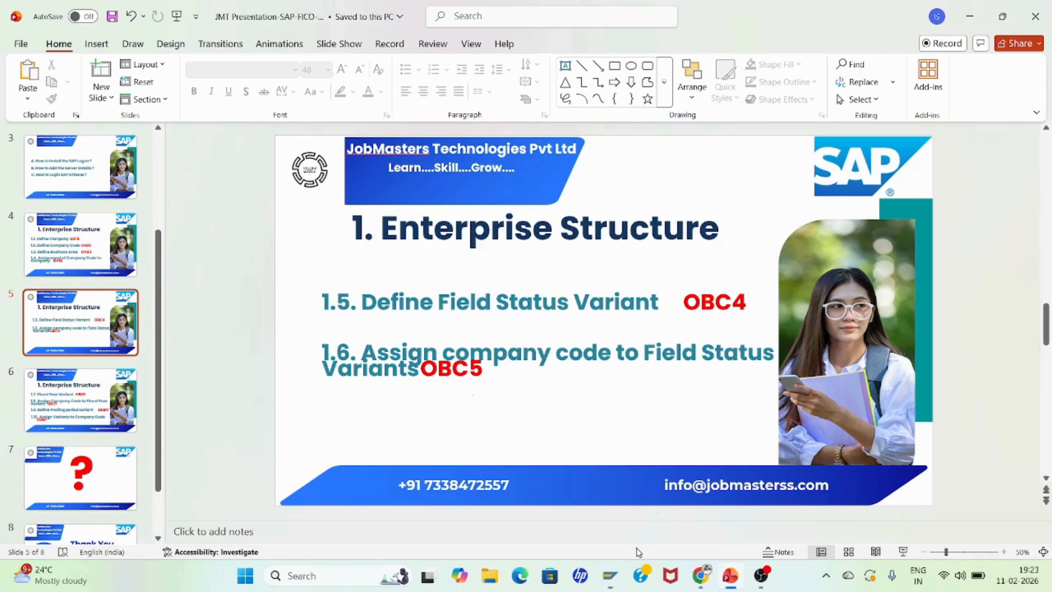
pyautogui.click(610, 575)
pyautogui.click(723, 514)
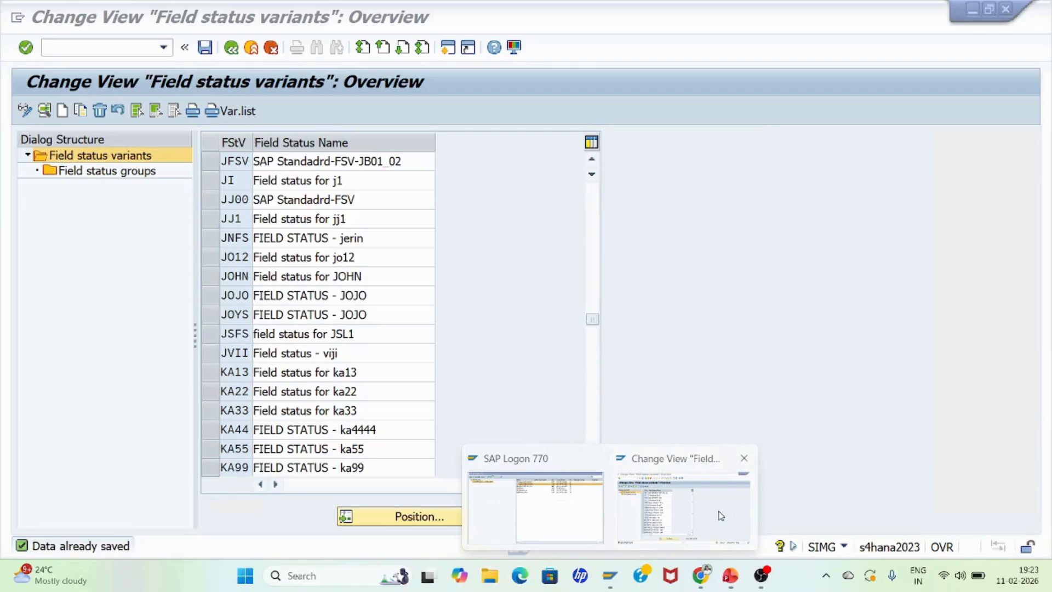
# Return to the IMG structure and execute Assign Company Code to Field Status Variants.
pyautogui.click(236, 51)
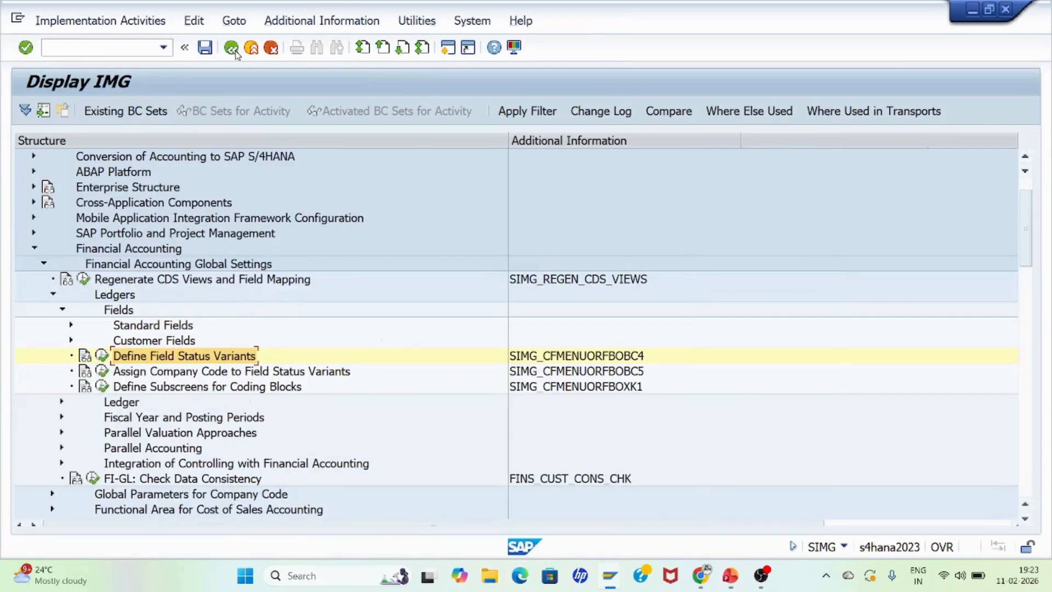
pyautogui.click(160, 372)
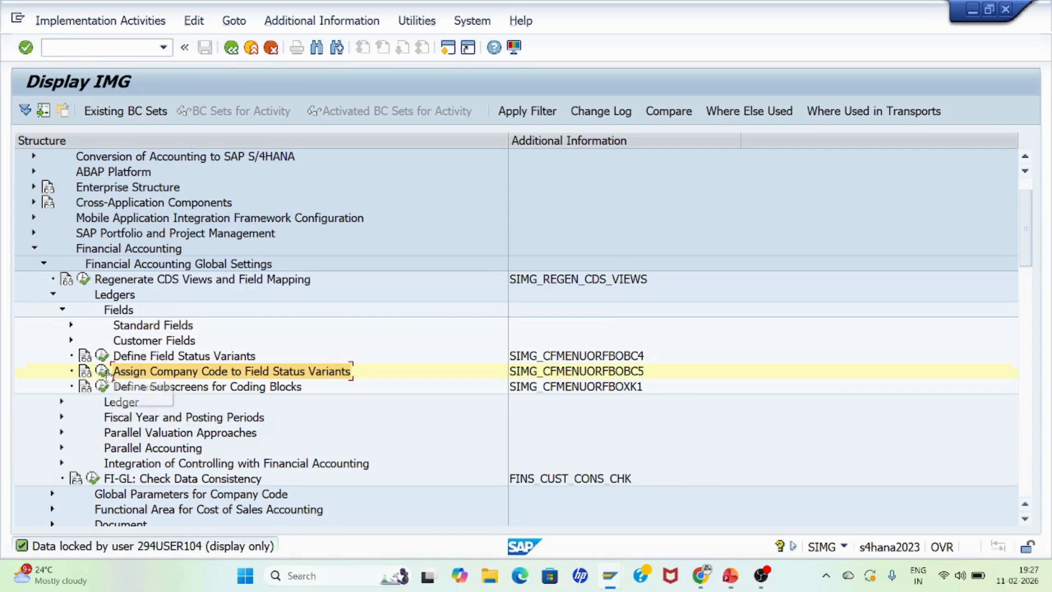
pyautogui.click(103, 372)
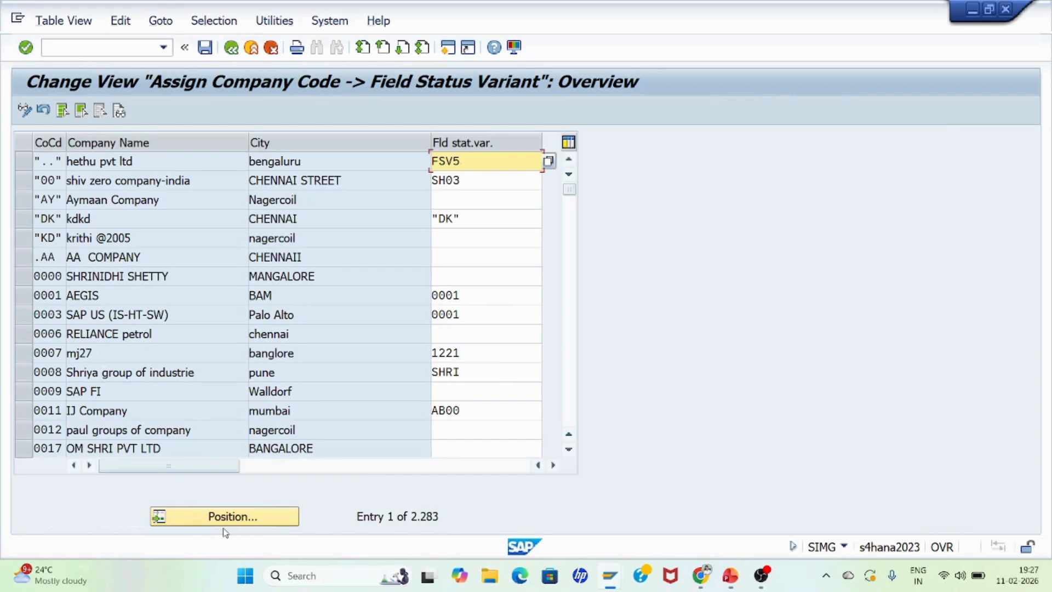
# Position the company code assignment list at company code JB01.
pyautogui.click(240, 519)
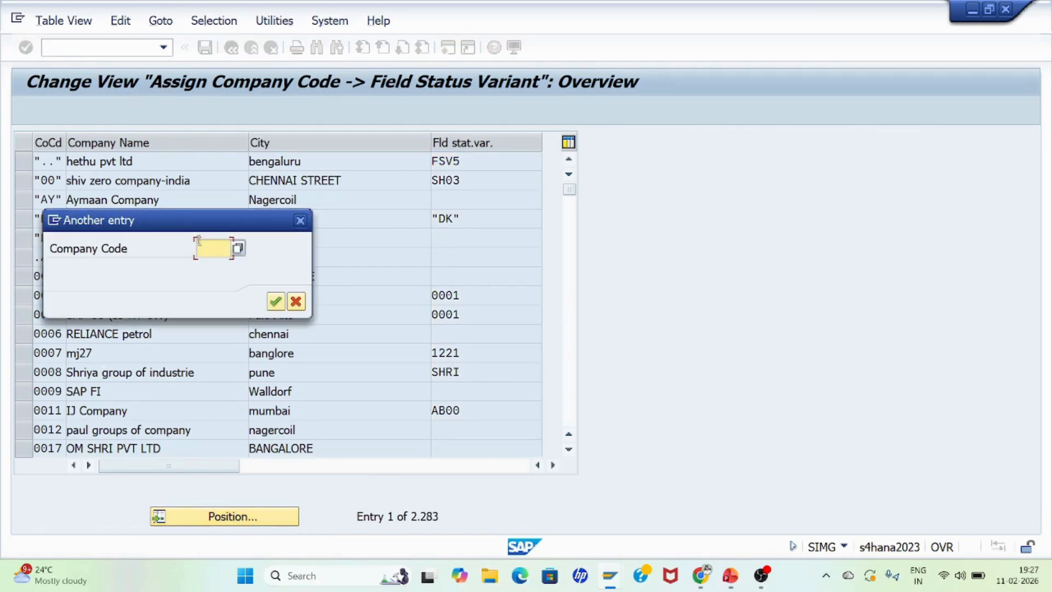
pyautogui.moveTo(188, 224); pyautogui.dragTo(682, 267)
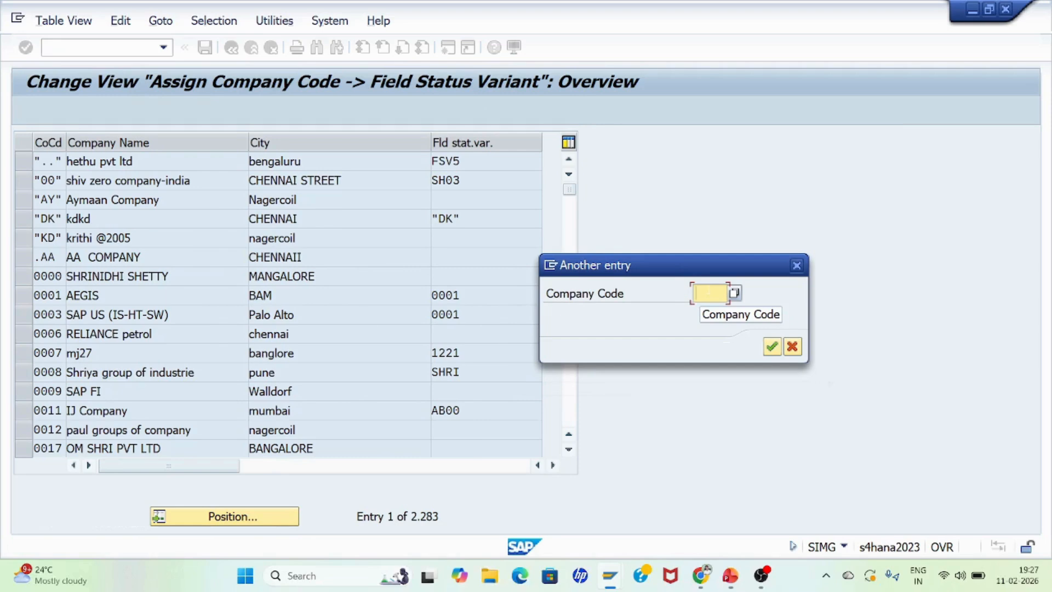
pyautogui.write('JB')
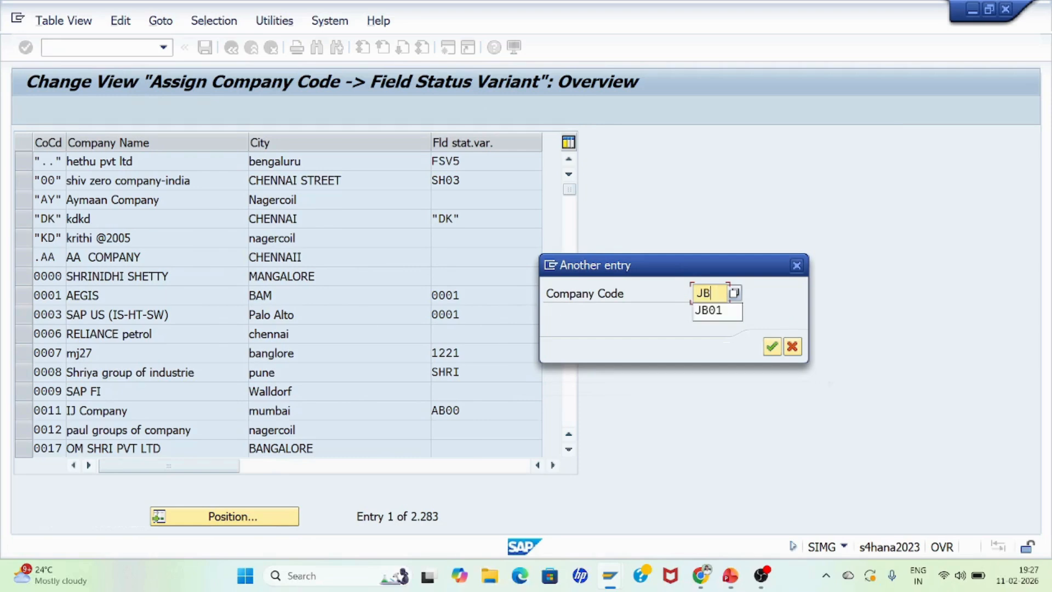
pyautogui.write('01')
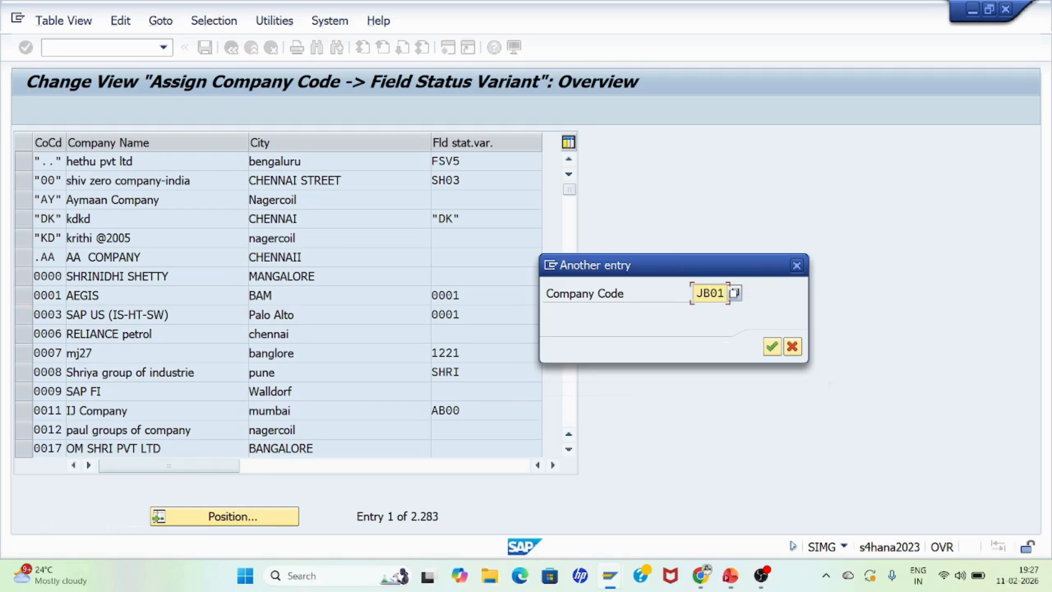
pyautogui.press('Return')
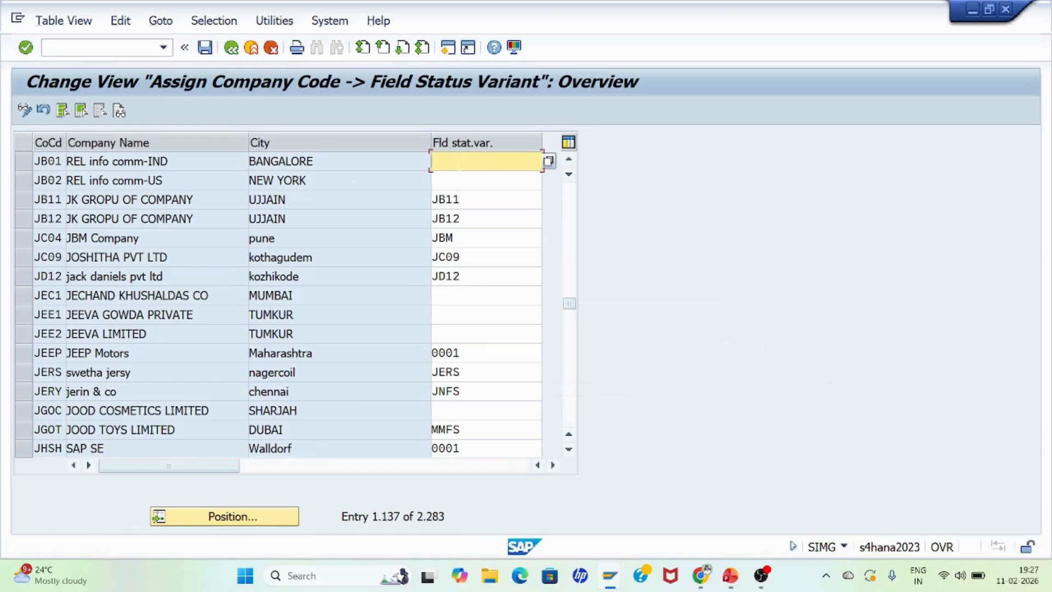
# Assign field status variant JFSV to company codes JB01 and JB02.
pyautogui.write('JFSV')
pyautogui.moveTo(467, 161); pyautogui.dragTo(407, 162)
pyautogui.hotkey('ctrl', 'c')
pyautogui.press('Down')
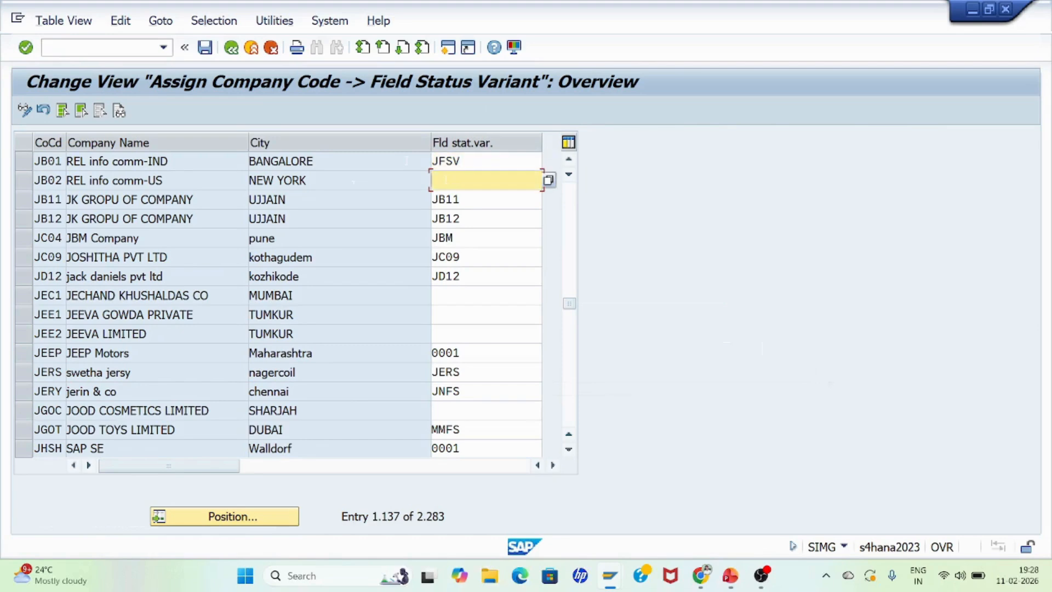
pyautogui.hotkey('ctrl', 'v')
# Save the company code assignments to the customizing request described as FI_Company name_JB3001.
pyautogui.click(207, 52)
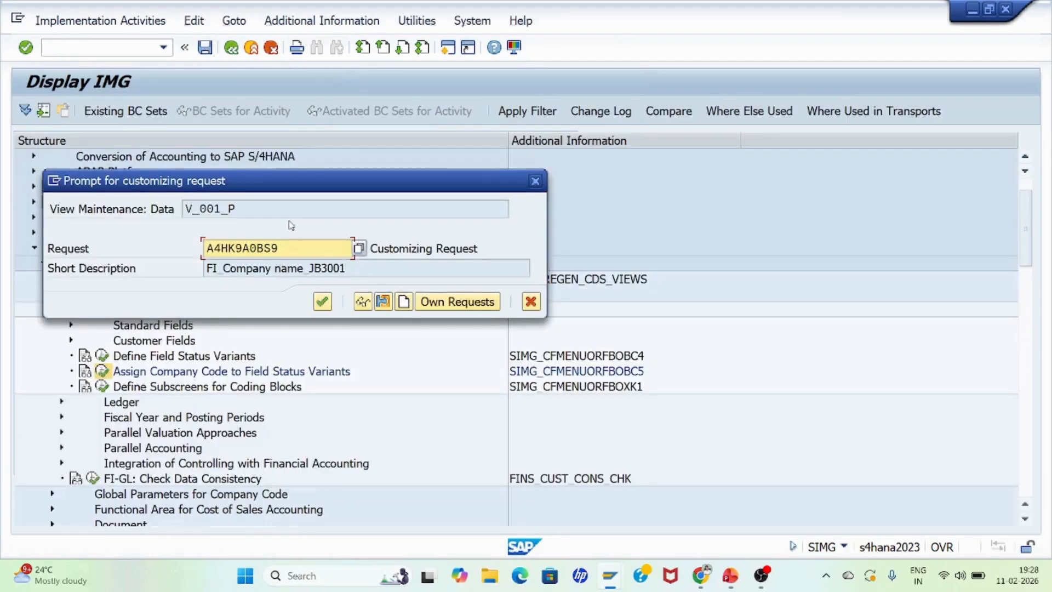
pyautogui.click(323, 303)
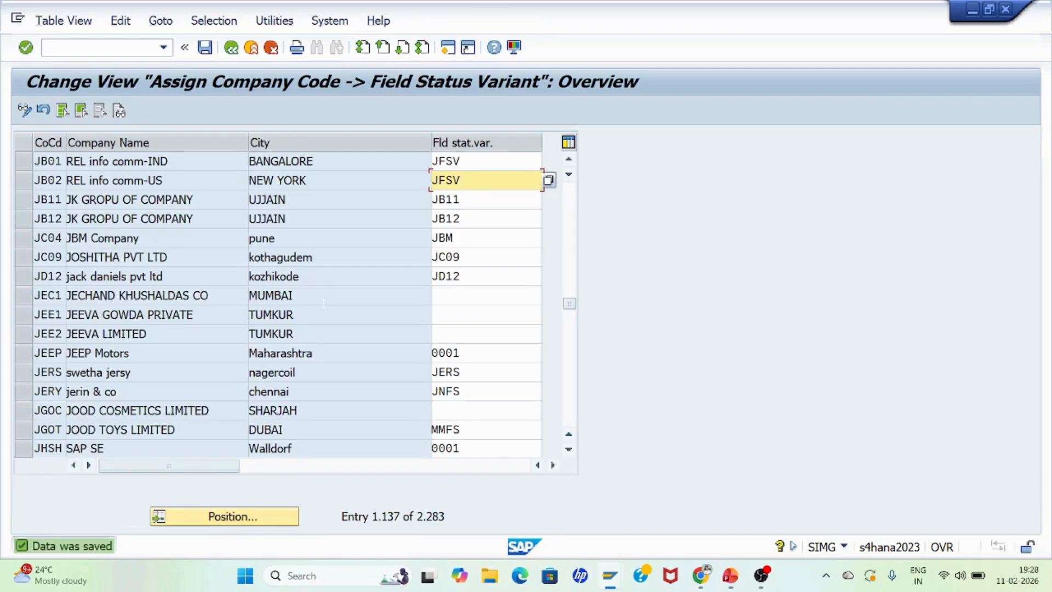
pyautogui.click(204, 47)
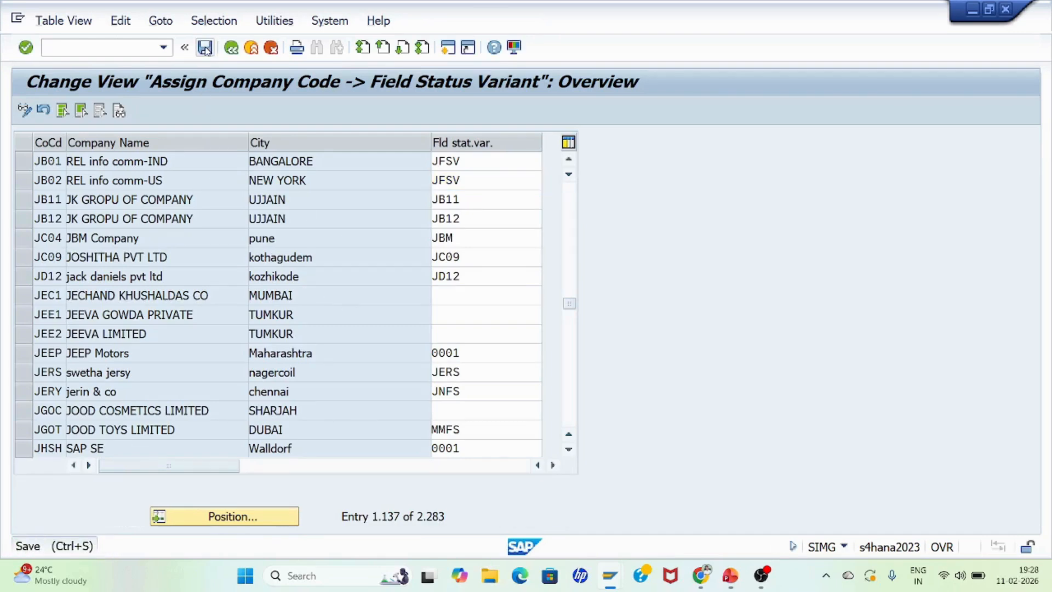
# Return to the IMG structure and execute Define Field Status Variants.
pyautogui.click(235, 52)
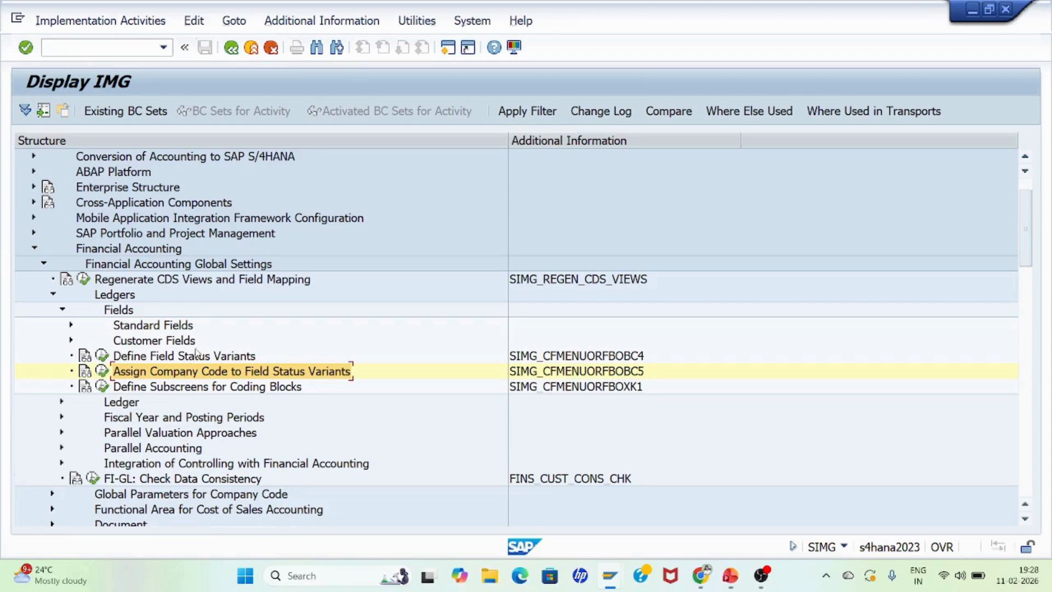
pyautogui.click(164, 359)
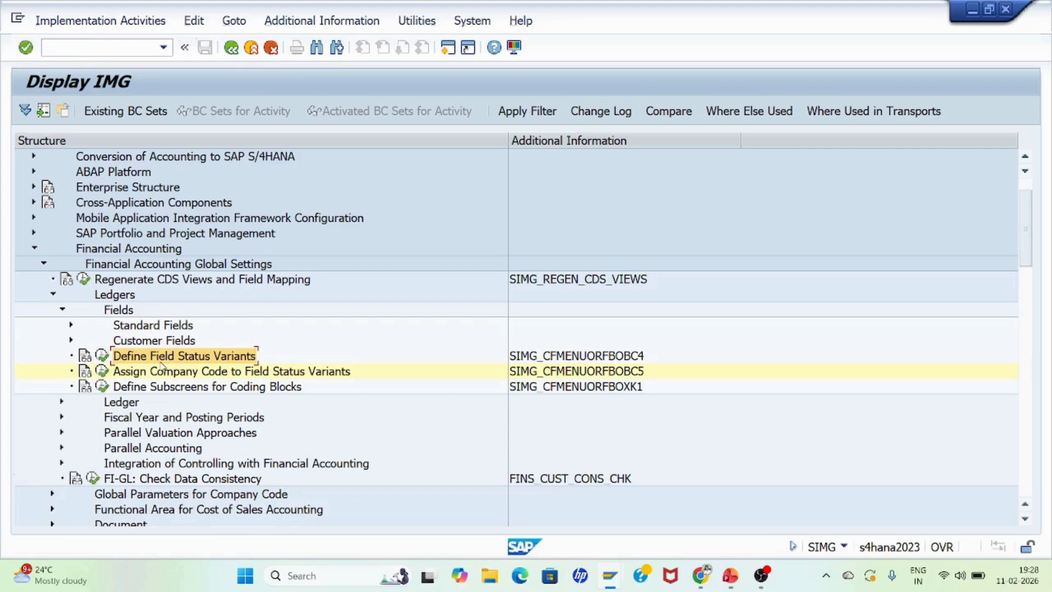
pyautogui.click(102, 356)
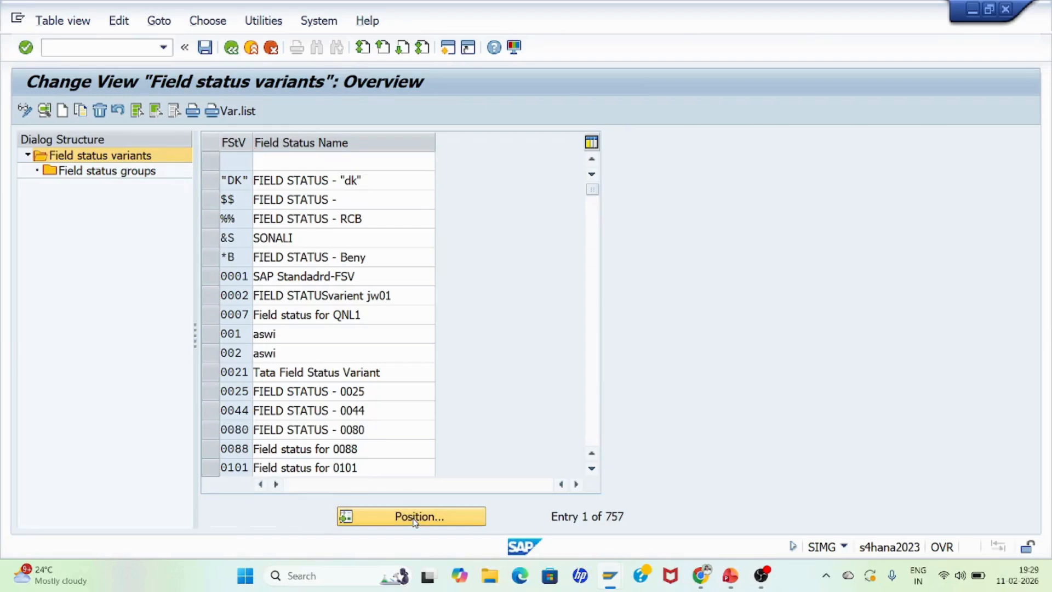
# Position the field status variant list at variant JFSV.
pyautogui.click(415, 519)
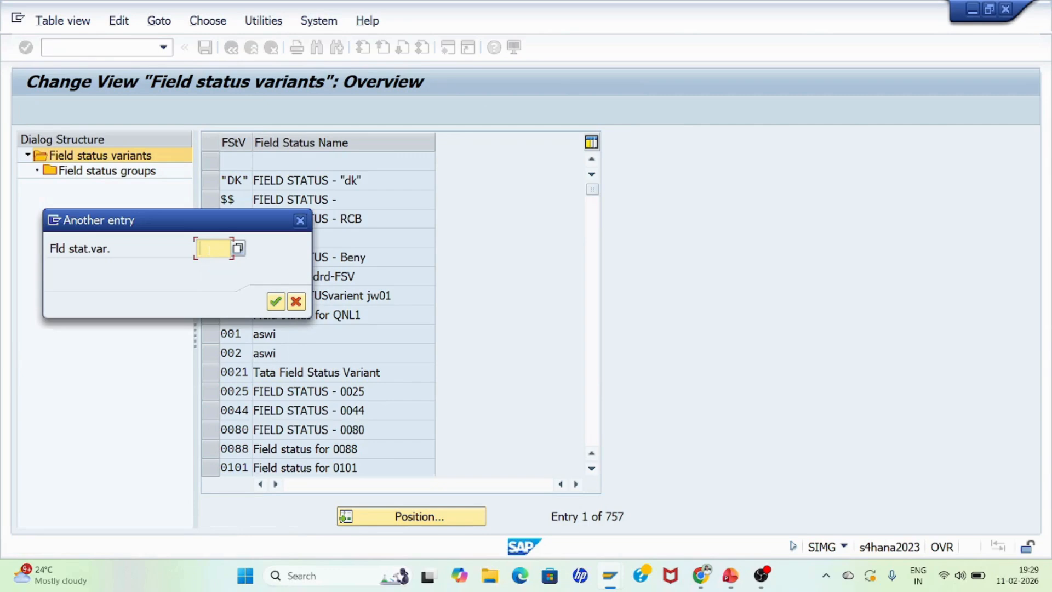
pyautogui.write('JFSV')
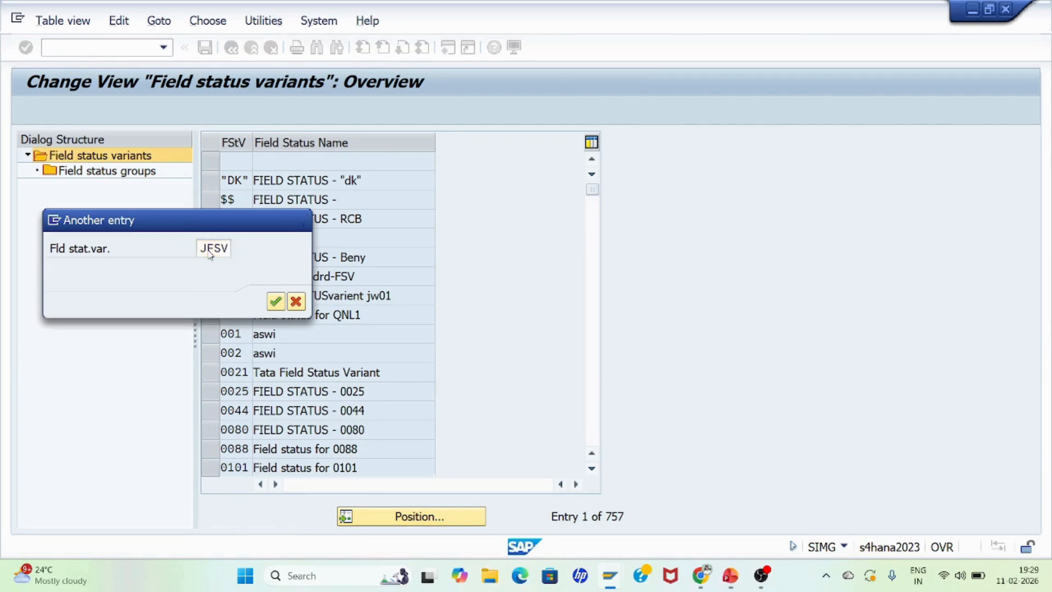
pyautogui.press('Return')
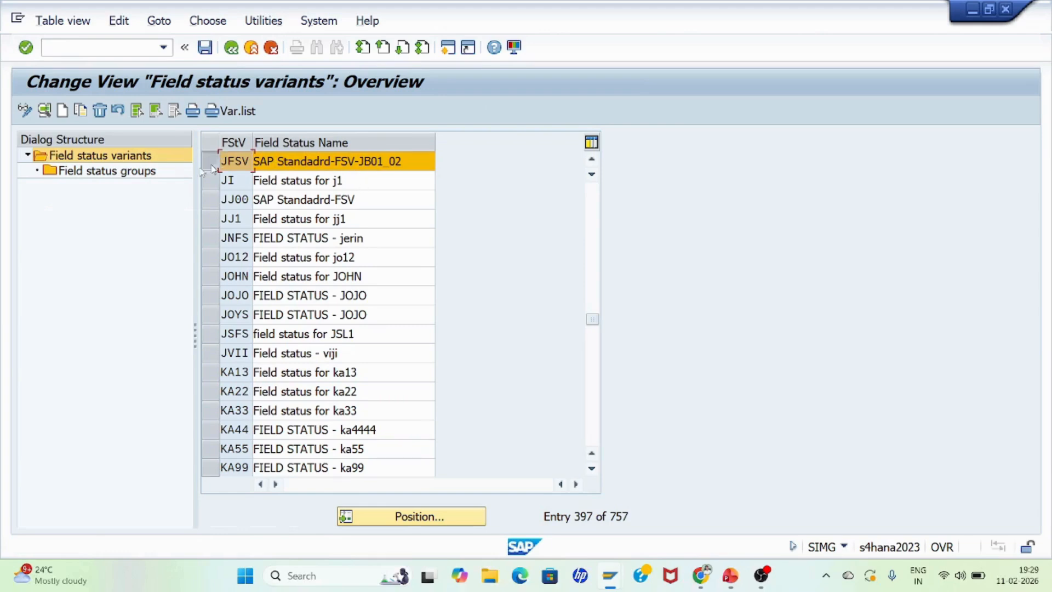
# Open the field status groups of variant JFSV and delete group CH67, Reconciliation Accts with Contract Ref.
pyautogui.doubleClick(110, 174)
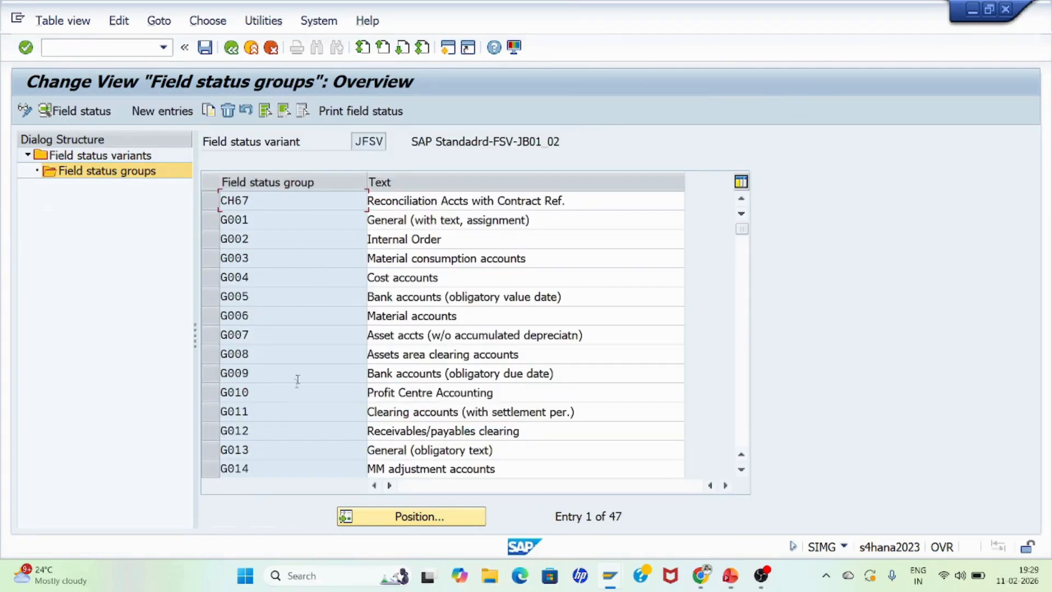
pyautogui.click(211, 202)
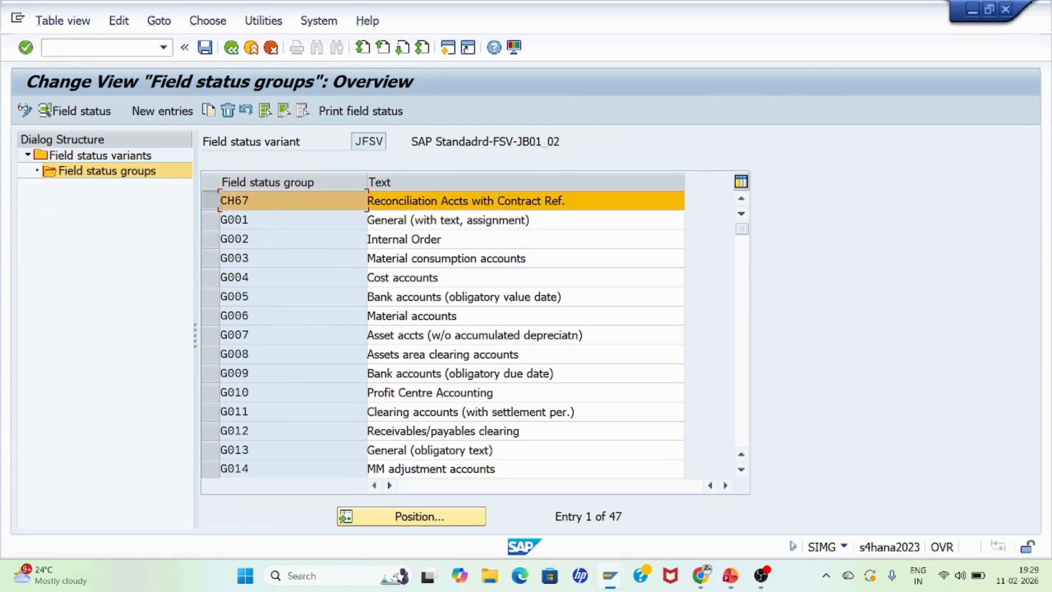
pyautogui.click(228, 112)
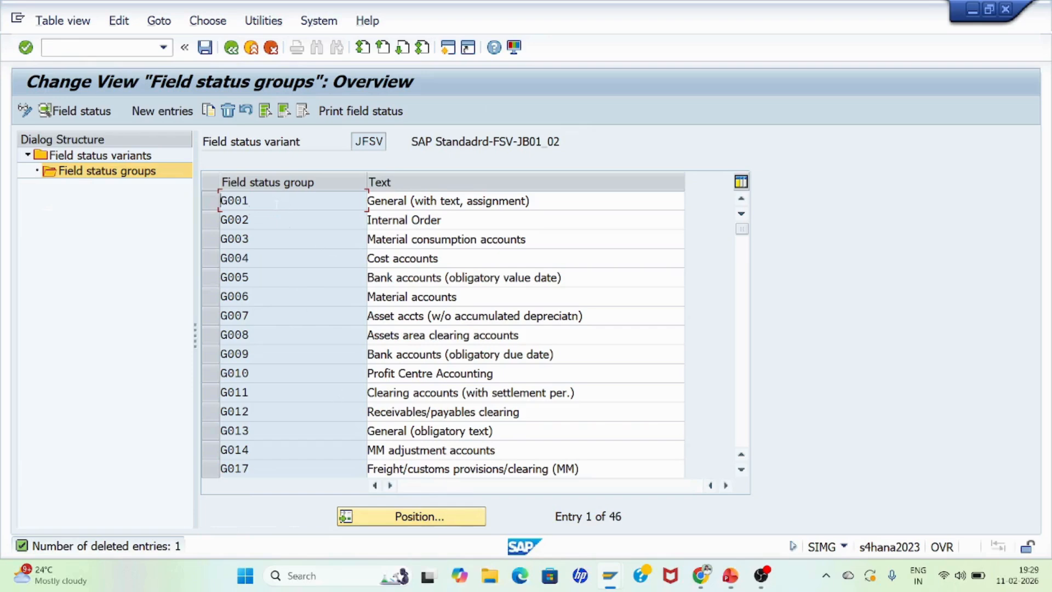
# Position the field status group list at G067 to check the reconciliation account groups.
pyautogui.click(408, 517)
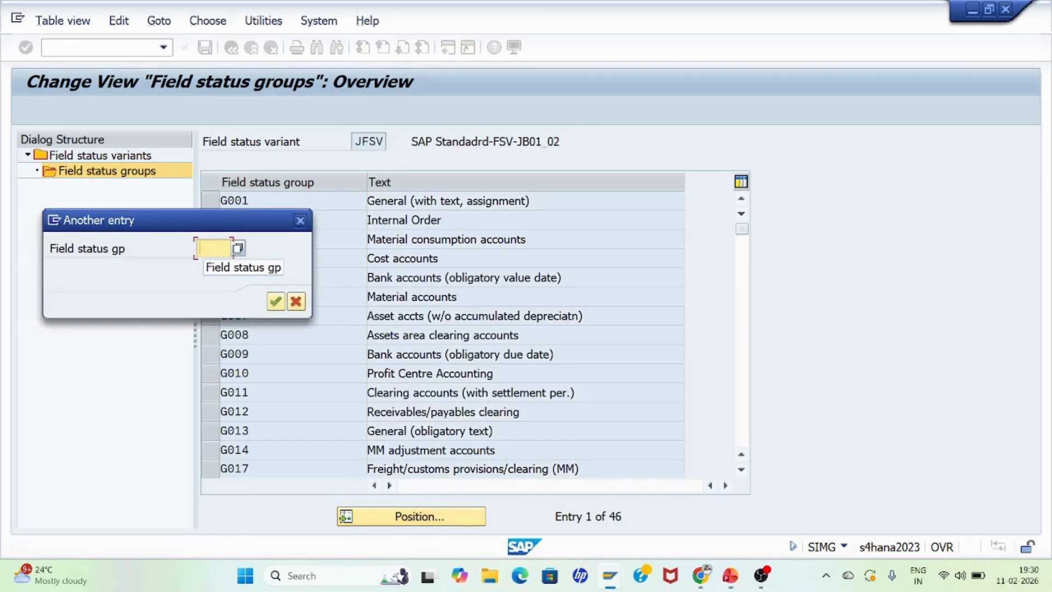
pyautogui.write('G067')
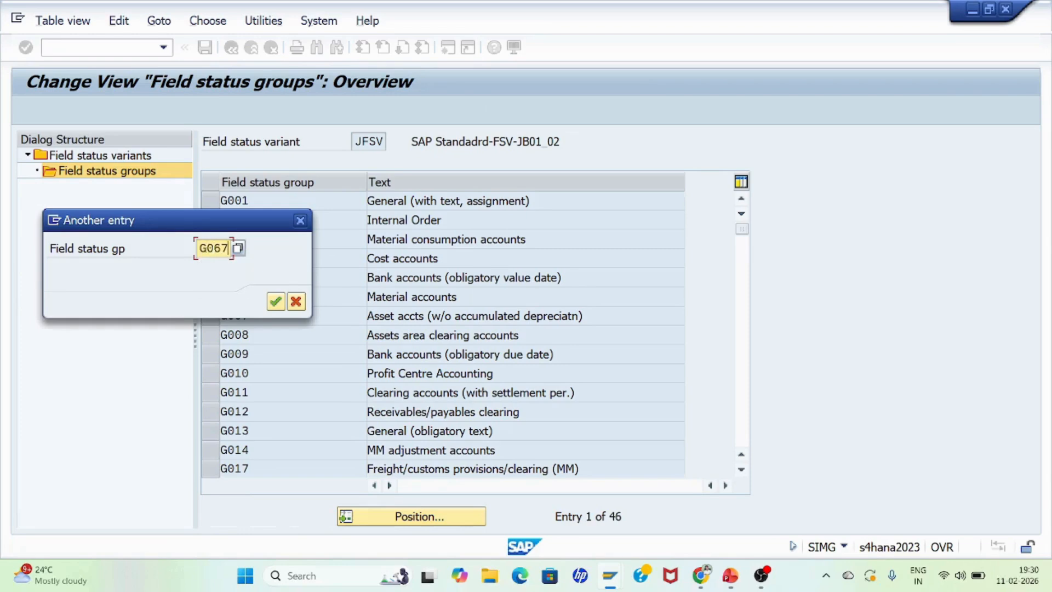
pyautogui.press('Return')
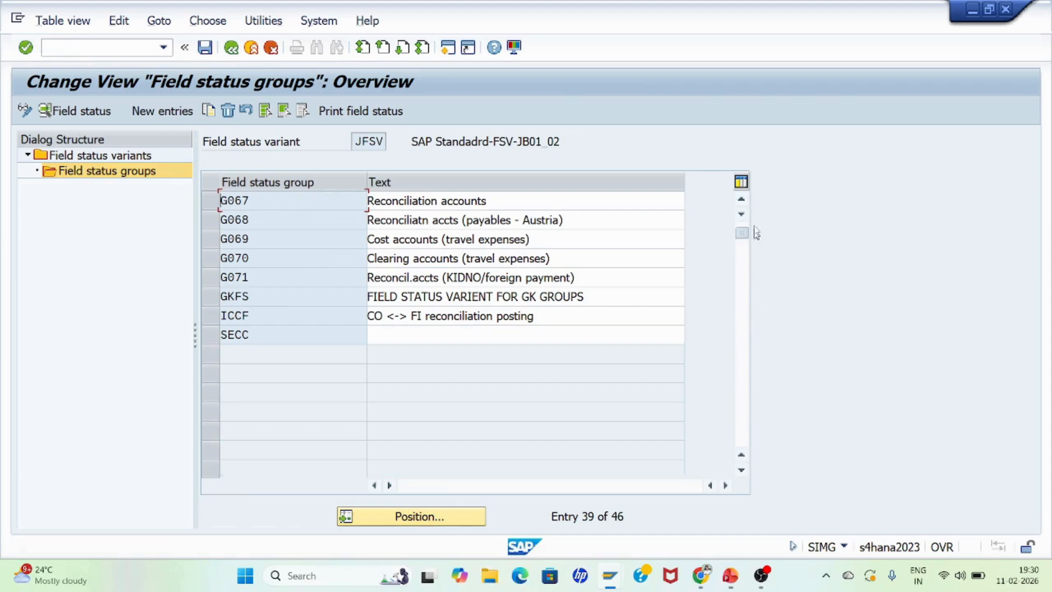
# Go back to the start of the group list and open the General Data field settings of group G001.
pyautogui.moveTo(756, 233); pyautogui.dragTo(756, 208)
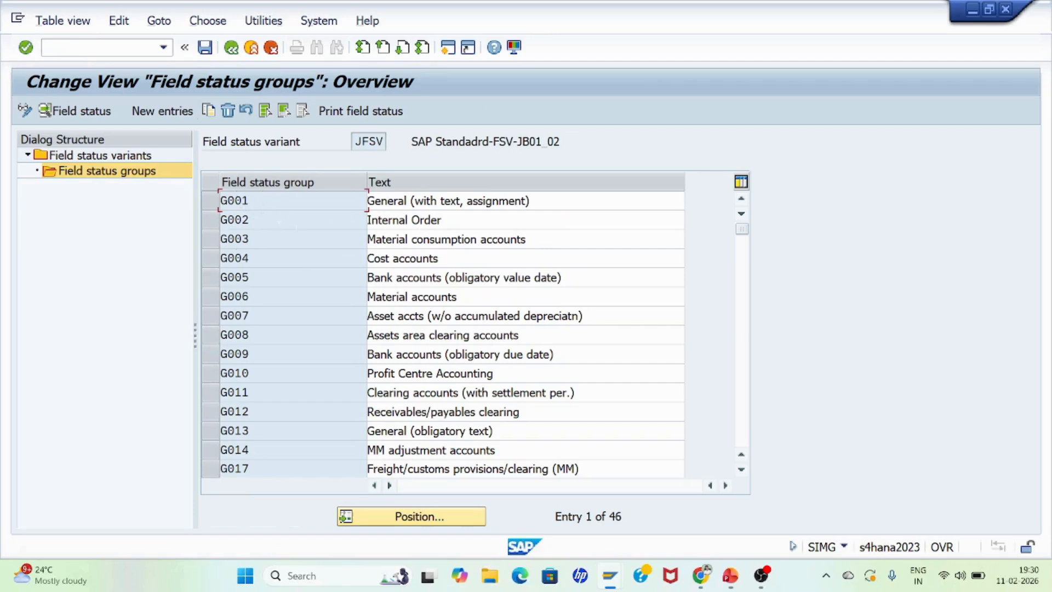
pyautogui.doubleClick(260, 207)
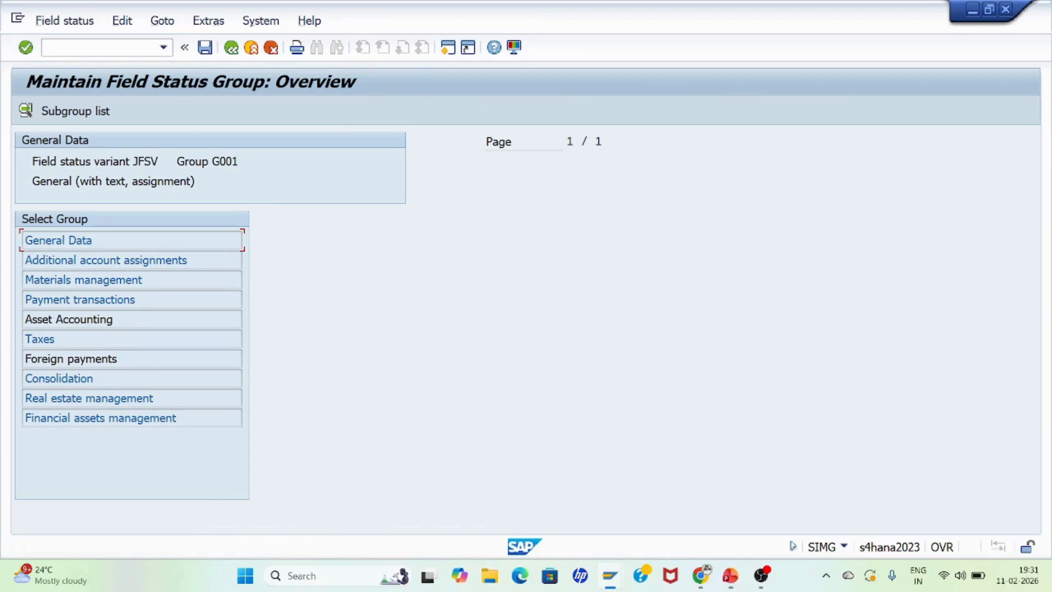
pyautogui.doubleClick(60, 241)
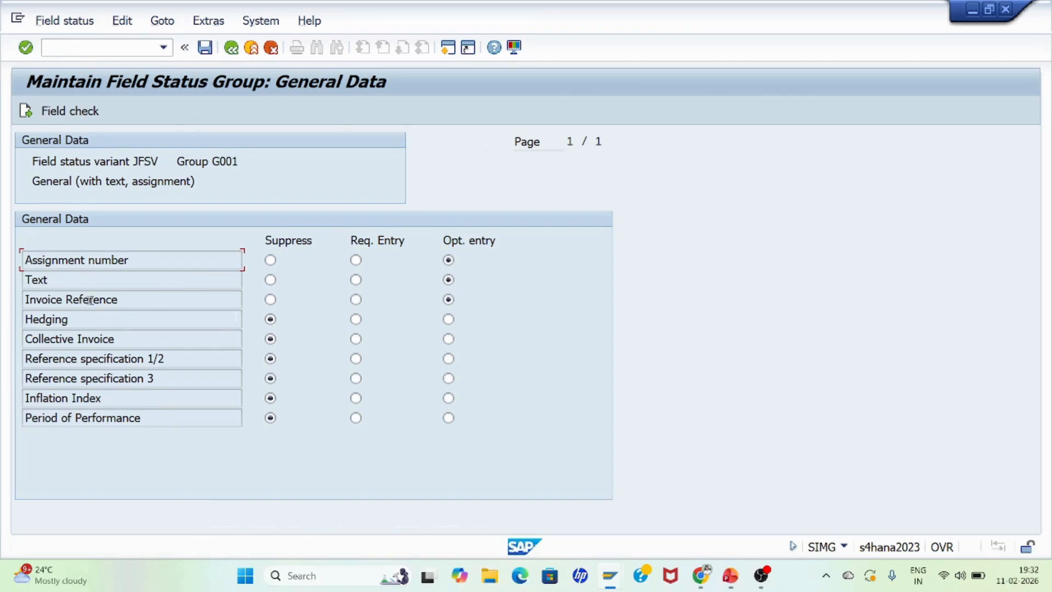
# Try the Suppress, Req. Entry and Opt. entry statuses for the Text field of group G001, and return to the group overview.
pyautogui.click(51, 280)
pyautogui.moveTo(48, 280); pyautogui.dragTo(24, 281)
pyautogui.click(57, 284)
pyautogui.click(270, 280)
pyautogui.click(356, 280)
pyautogui.click(448, 280)
pyautogui.click(228, 54)
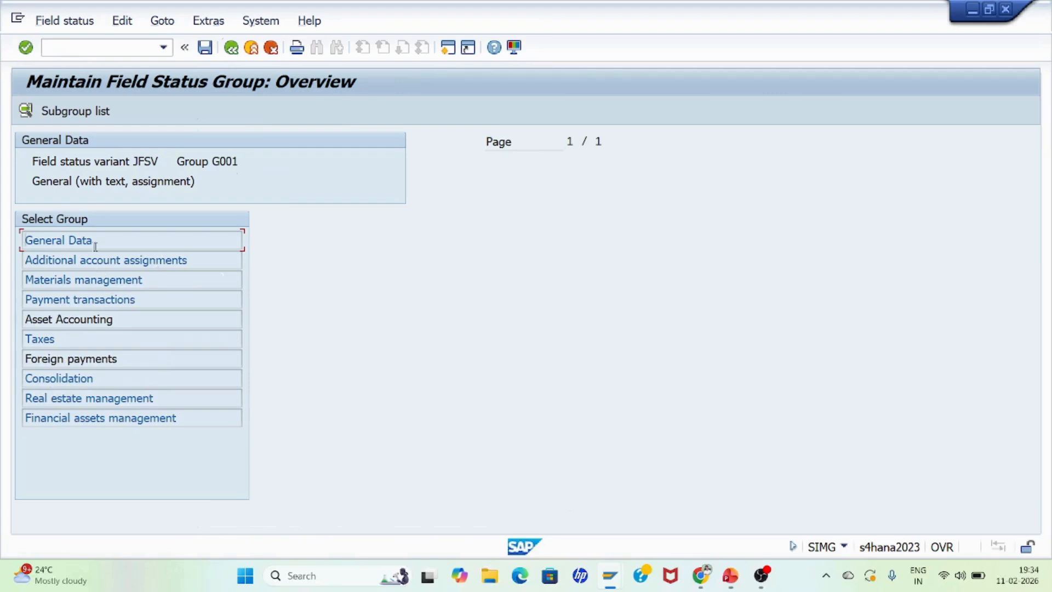
# Examine the field statuses of group G001 under Additional account assignments, Payment transactions and Asset Accounting.
pyautogui.doubleClick(68, 261)
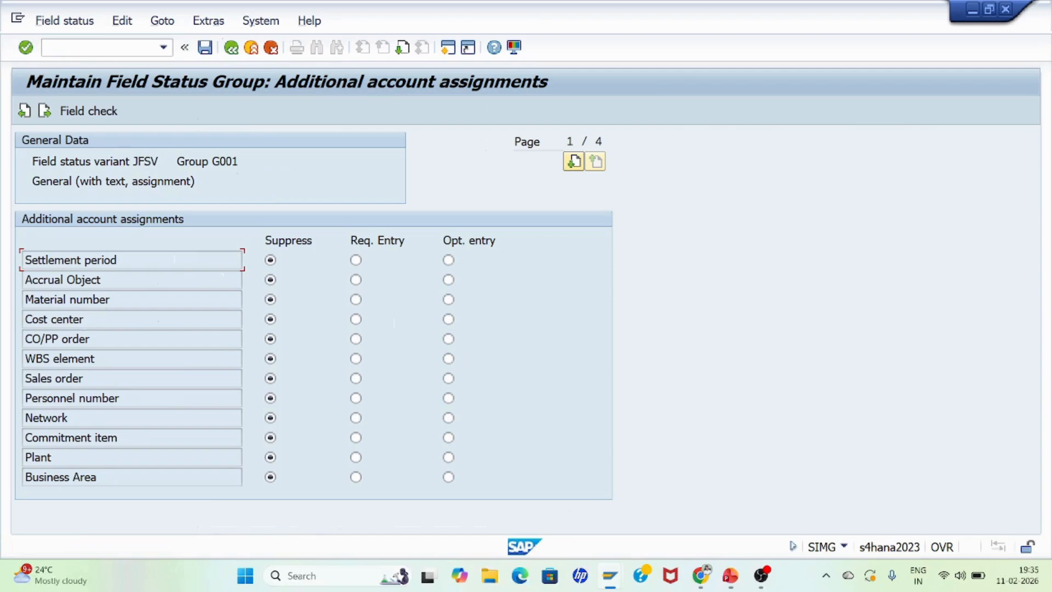
pyautogui.click(231, 48)
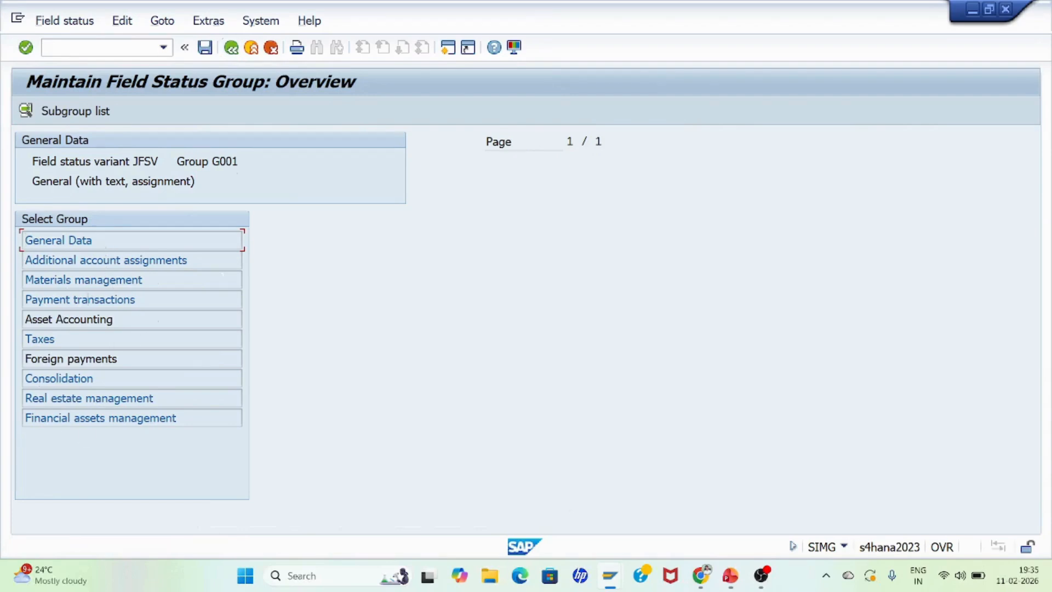
pyautogui.doubleClick(90, 300)
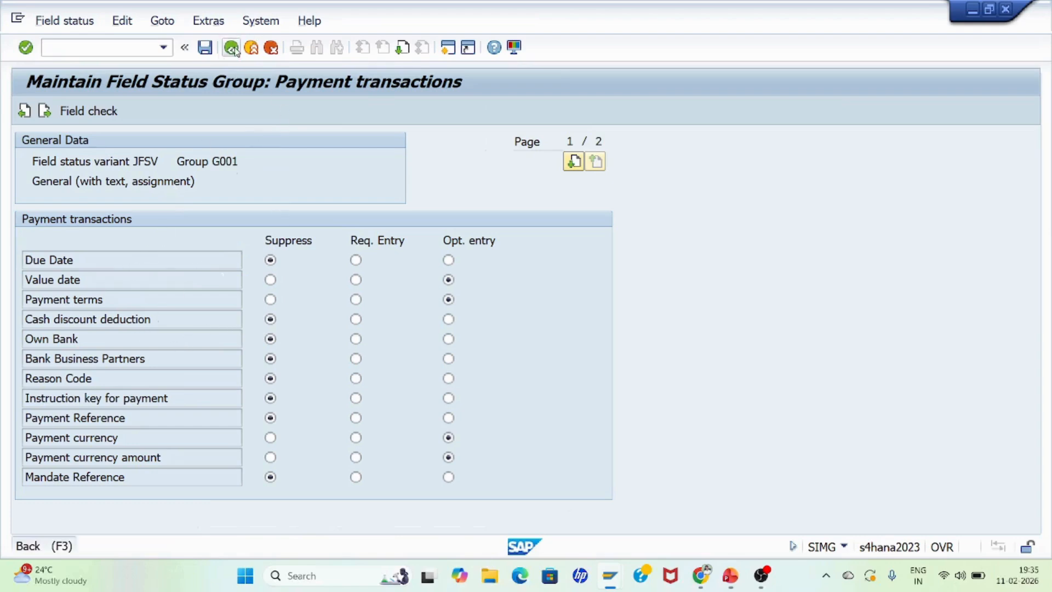
pyautogui.click(232, 48)
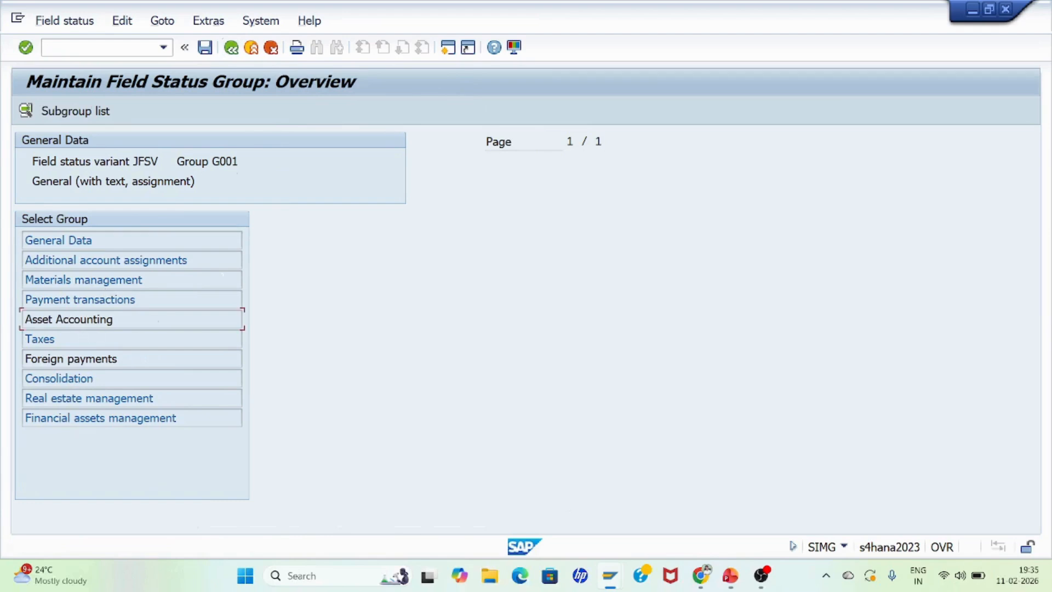
pyautogui.doubleClick(88, 324)
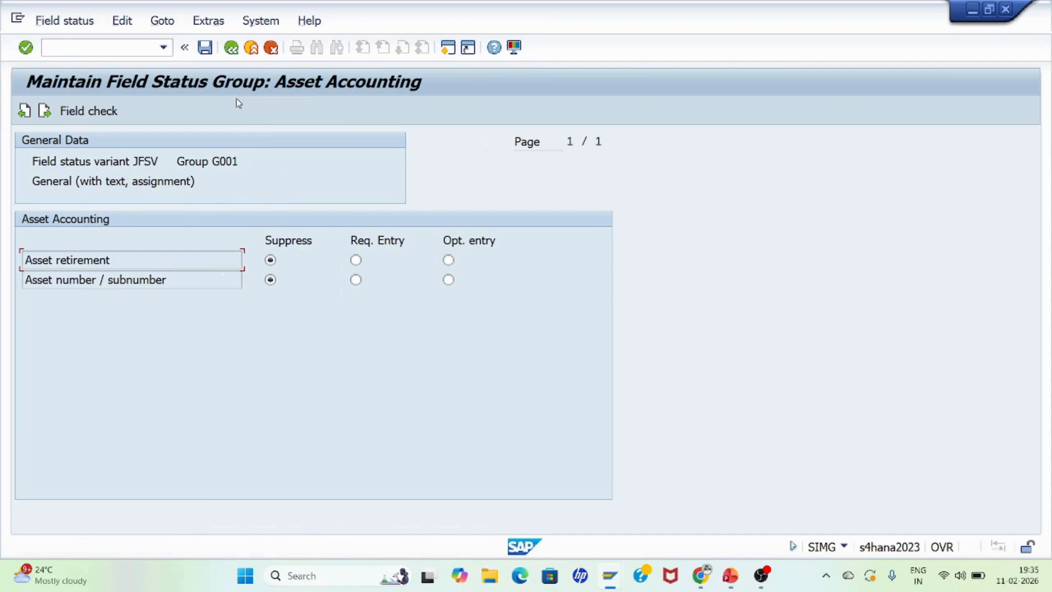
pyautogui.click(231, 48)
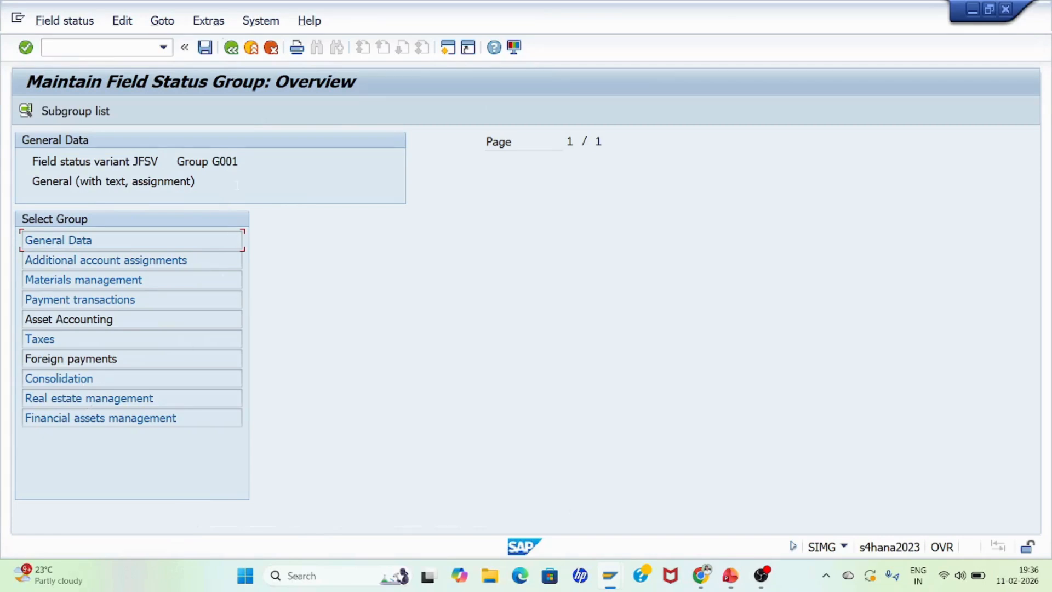
# Leave the field status variant maintenance for the IMG structure, saving the changes to the customizing request described as FI_Company name_JB3001.
pyautogui.click(231, 47)
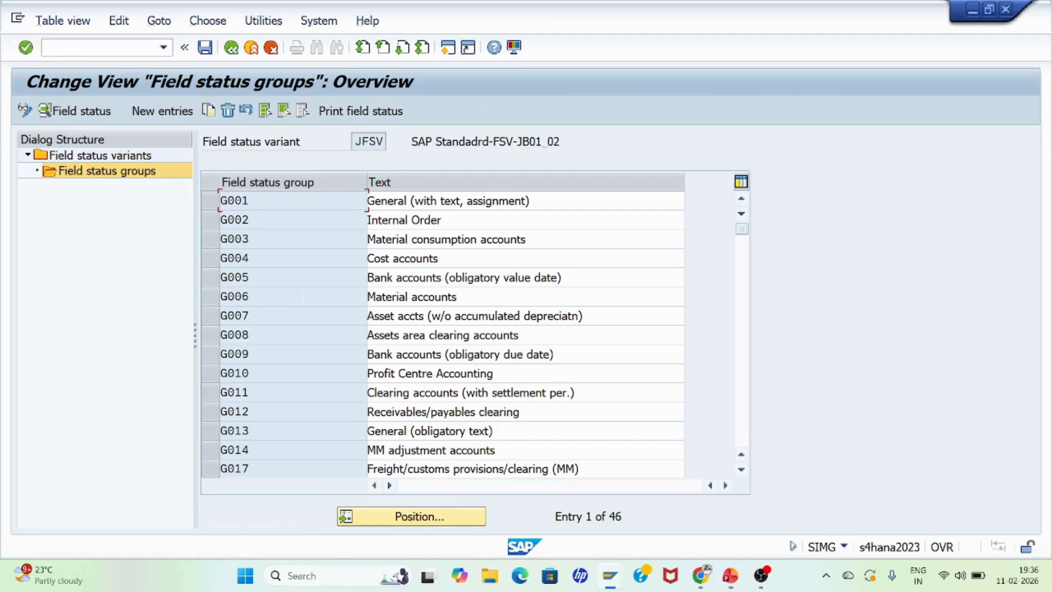
pyautogui.click(236, 55)
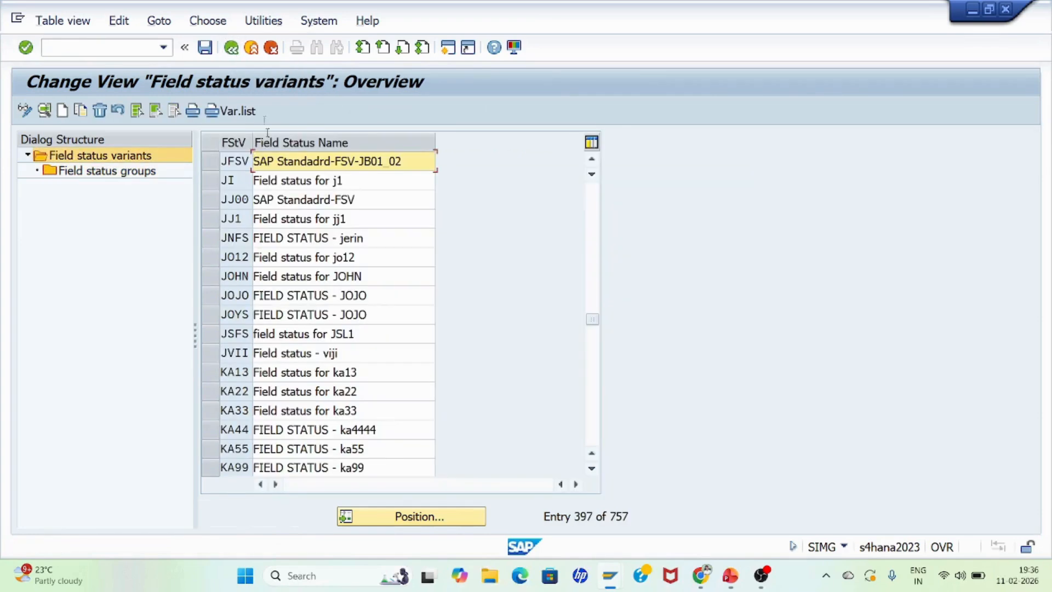
pyautogui.click(231, 48)
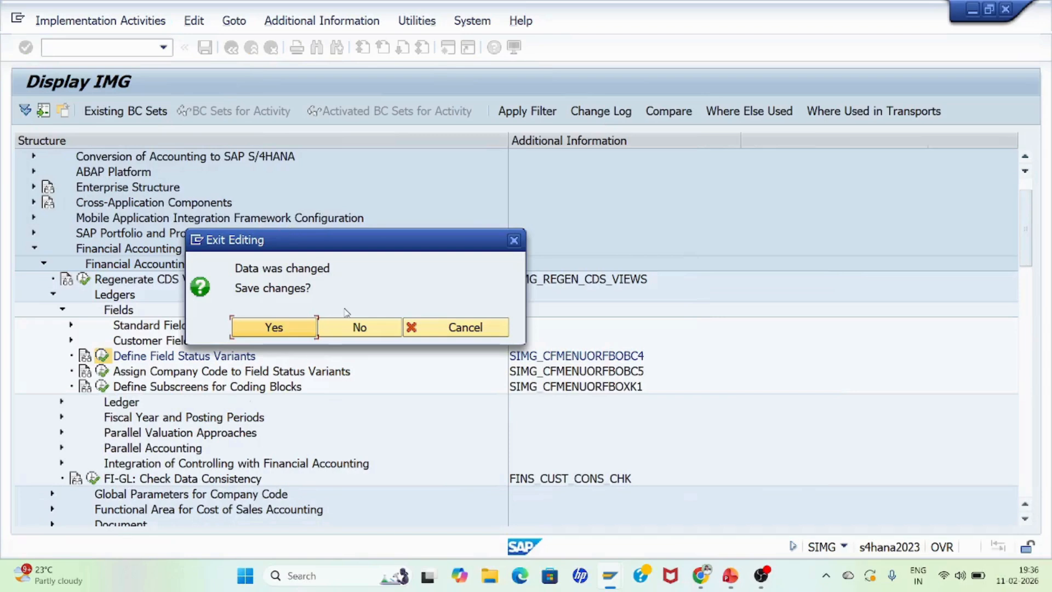
pyautogui.click(274, 327)
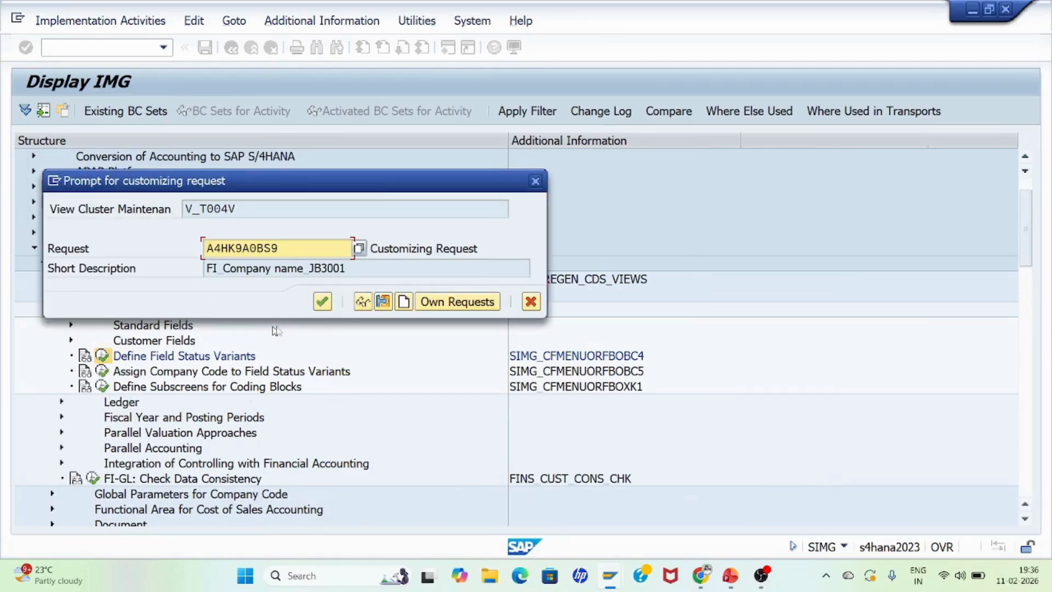
pyautogui.click(323, 301)
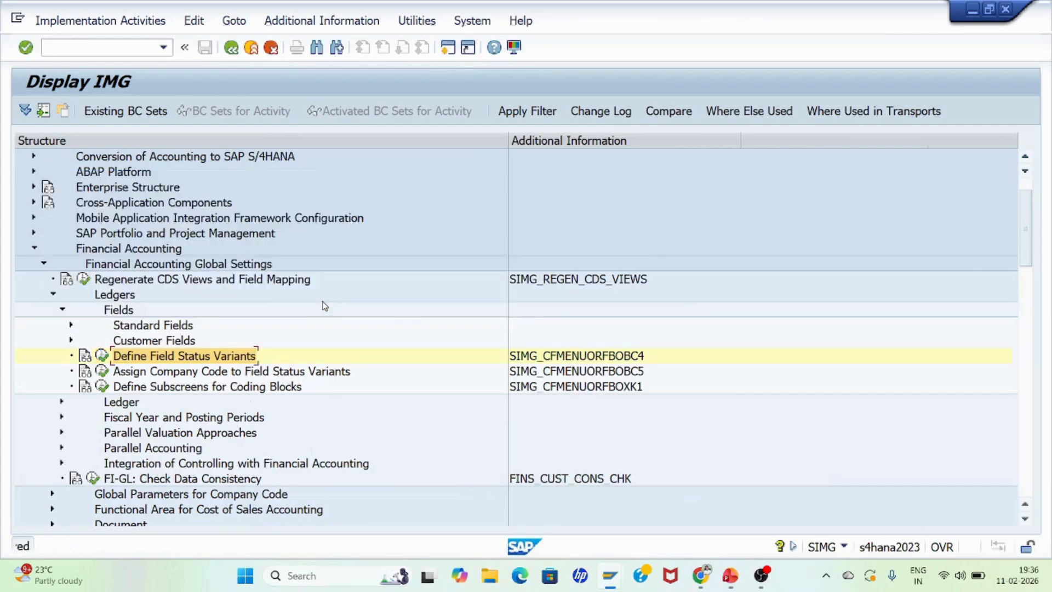